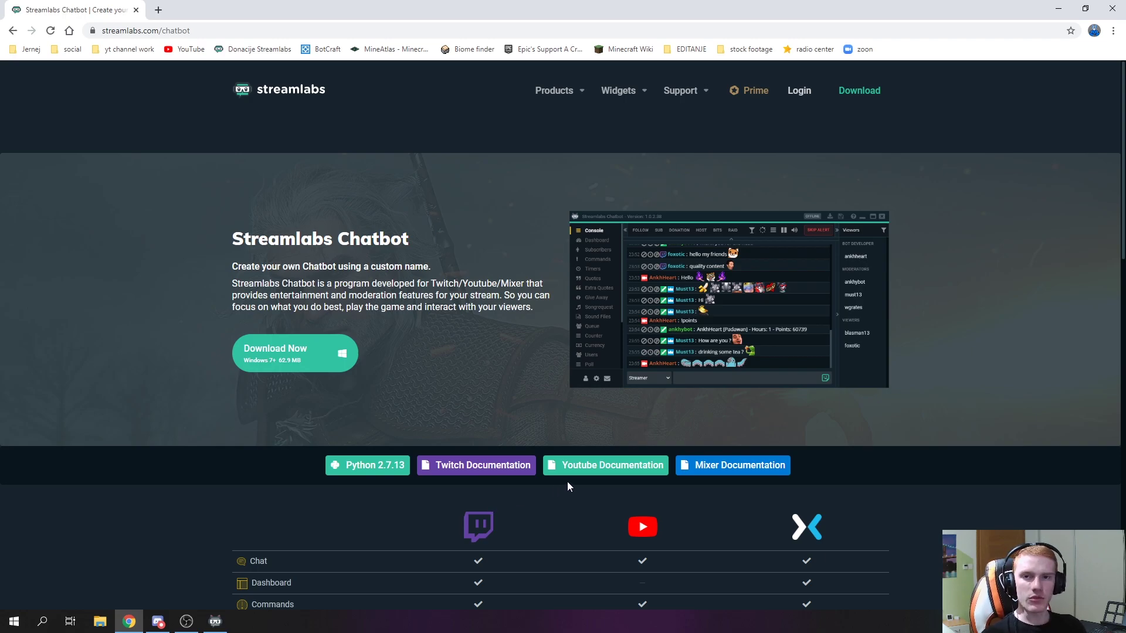
Step: Switch to Streamlabs Chatbot and open its Sound Files list to review the existing sound commands
{"action": "left_click", "coordinate": [215, 621]}
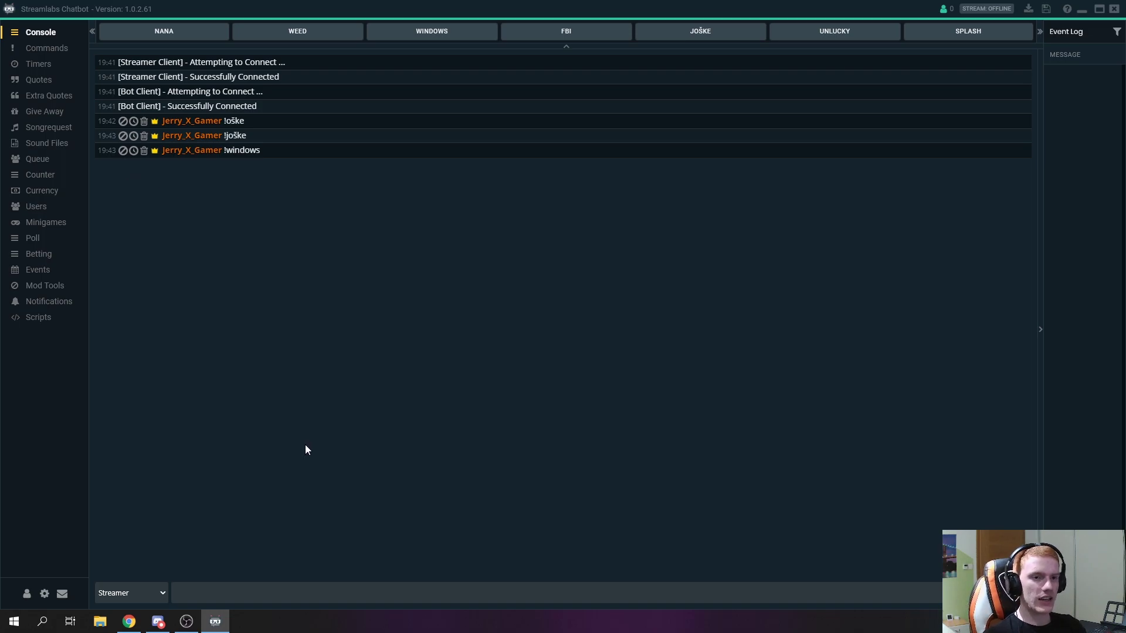
{"action": "left_click", "coordinate": [60, 144]}
{"action": "left_click", "coordinate": [137, 92]}
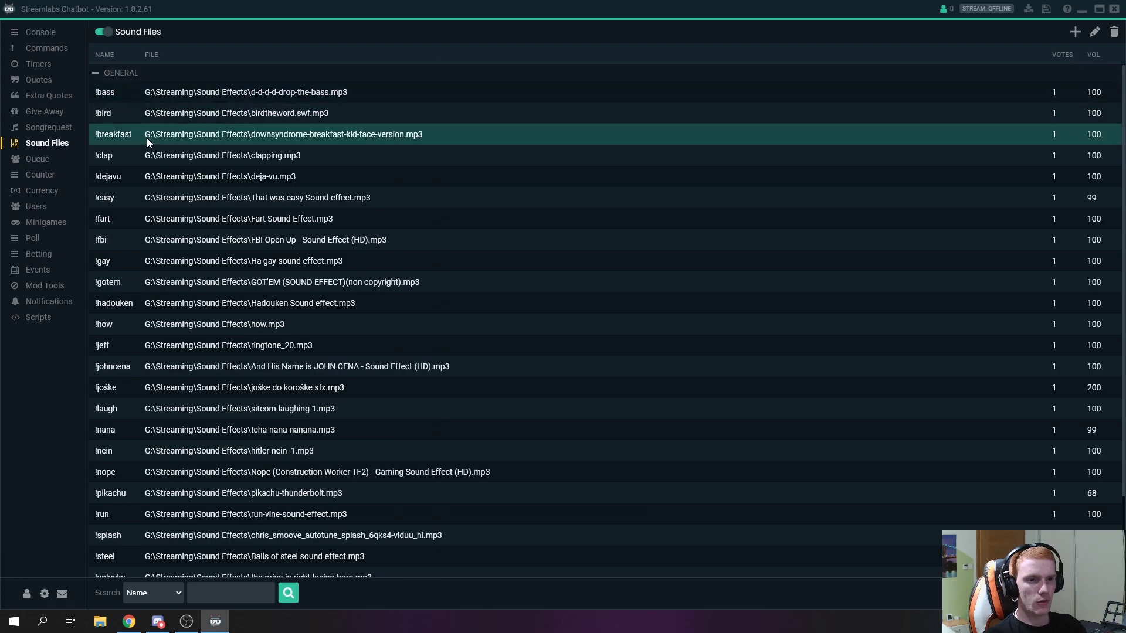
{"action": "scroll", "coordinate": [157, 258], "scroll_direction": "down", "scroll_amount": 3}
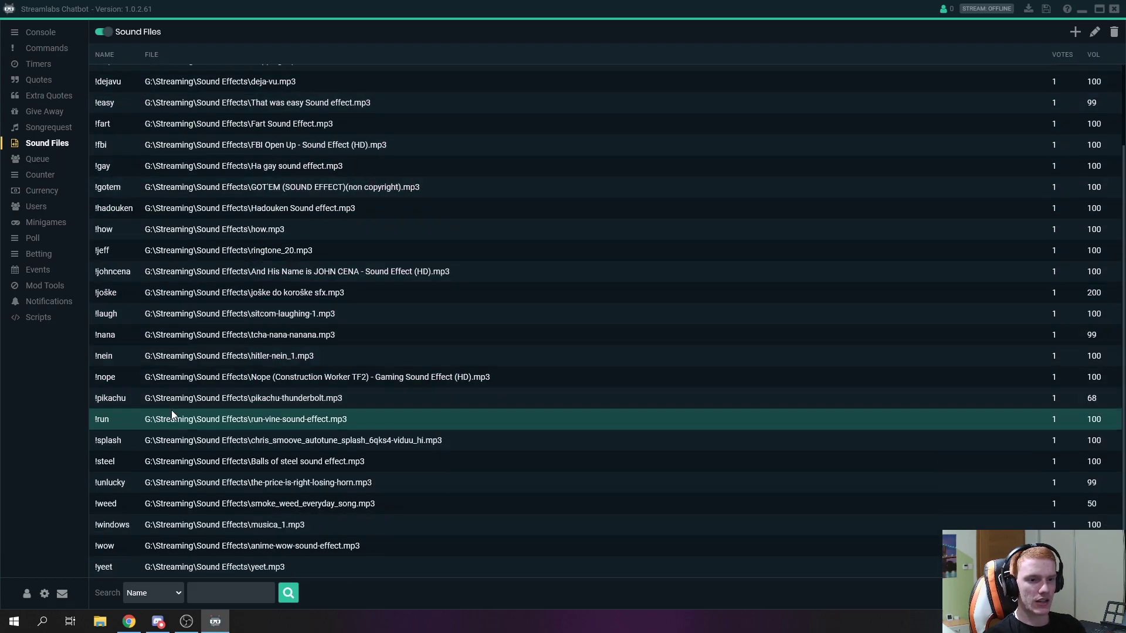
{"action": "scroll", "coordinate": [166, 554], "scroll_direction": "up", "scroll_amount": 3}
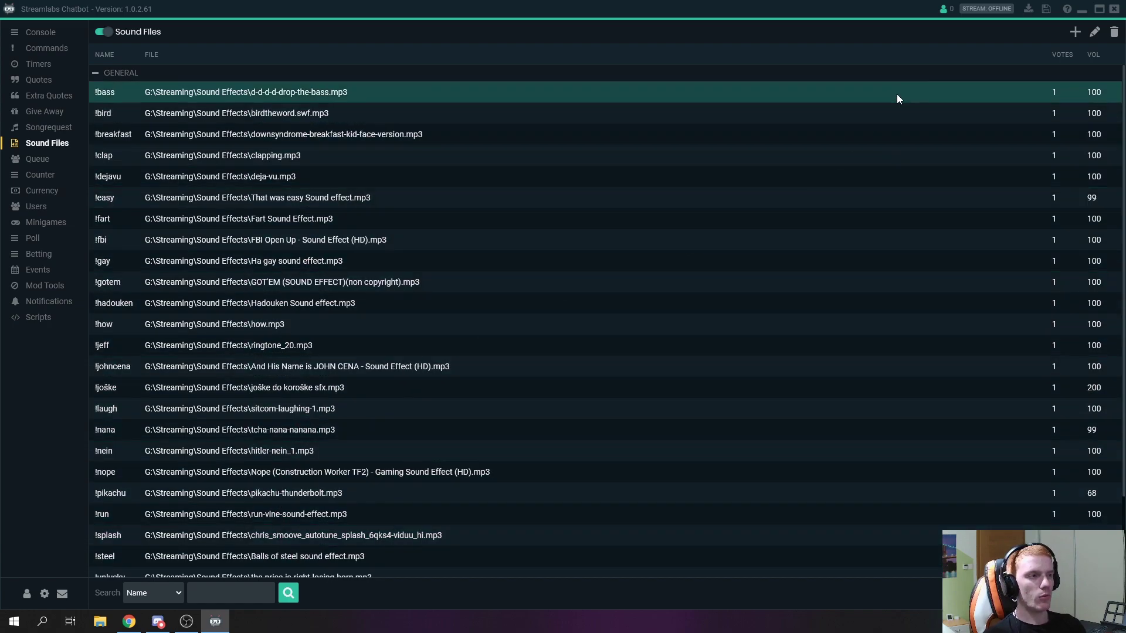
Step: Start a new sound file entry and name it !gg
{"action": "left_click", "coordinate": [1076, 35]}
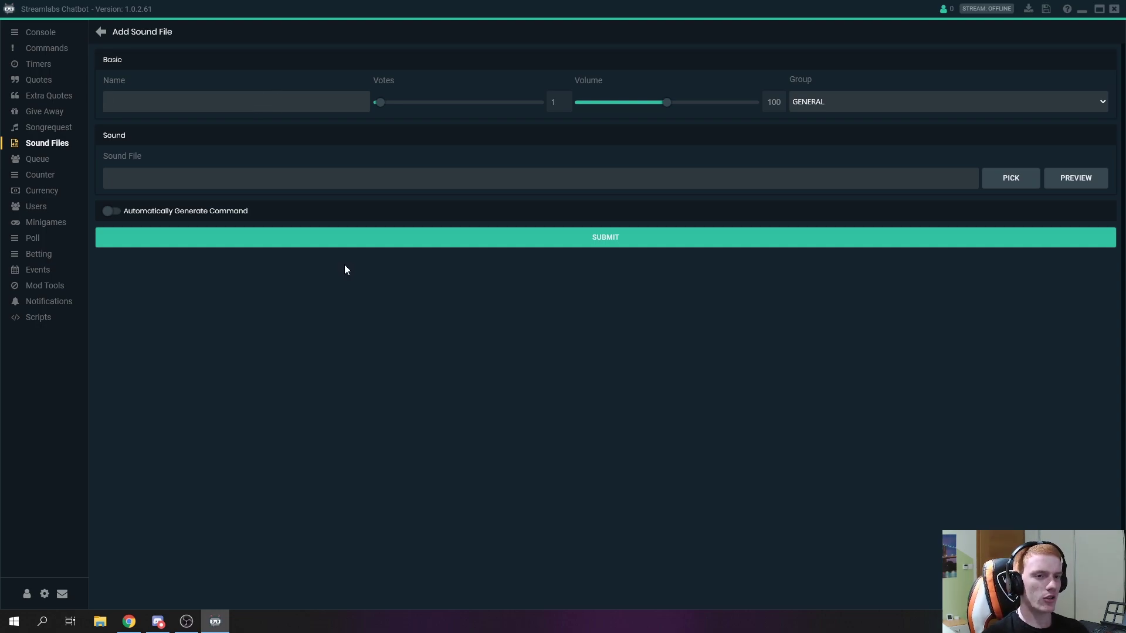
{"action": "type", "text": "!gg"}
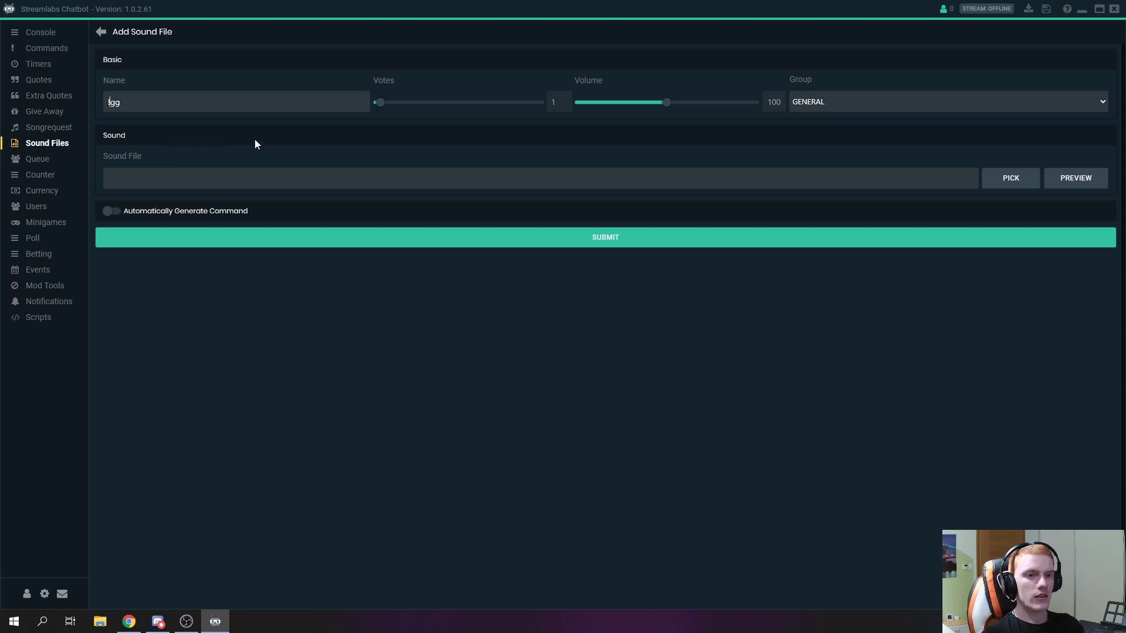
{"action": "left_click", "coordinate": [134, 103]}
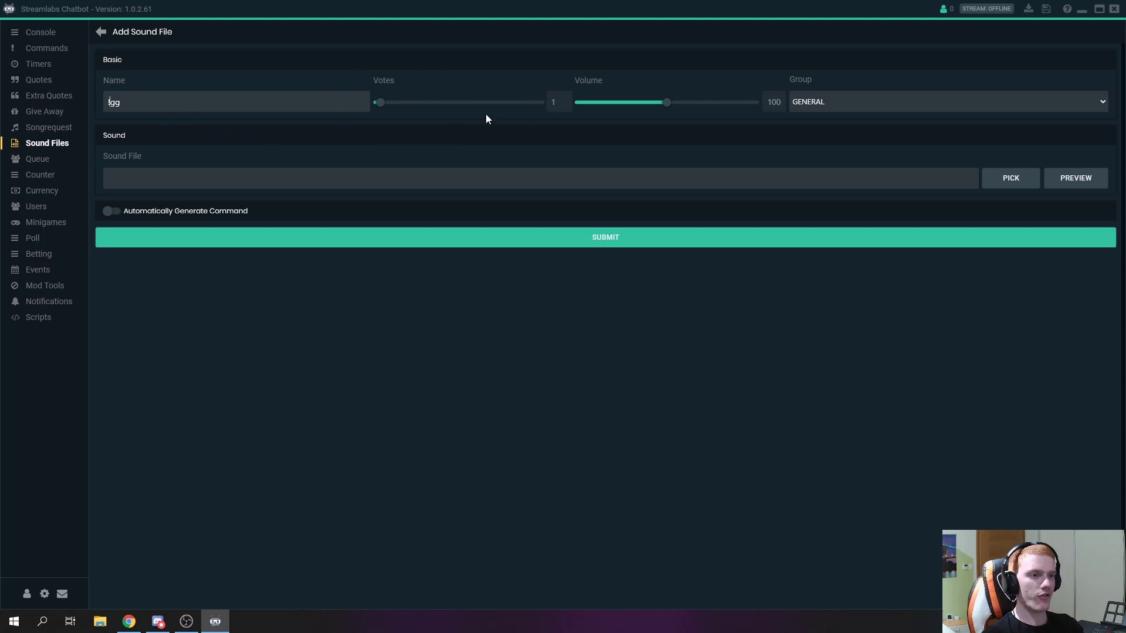
{"action": "left_click_drag", "start_coordinate": [382, 109], "coordinate": [561, 100]}
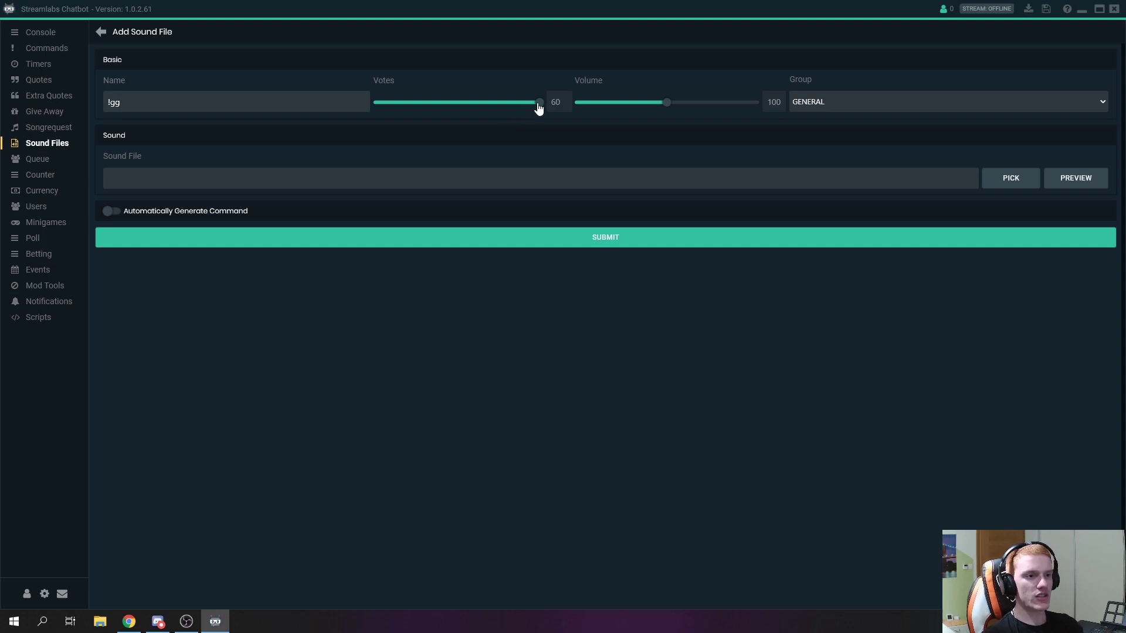
{"action": "left_click_drag", "start_coordinate": [538, 108], "coordinate": [459, 110]}
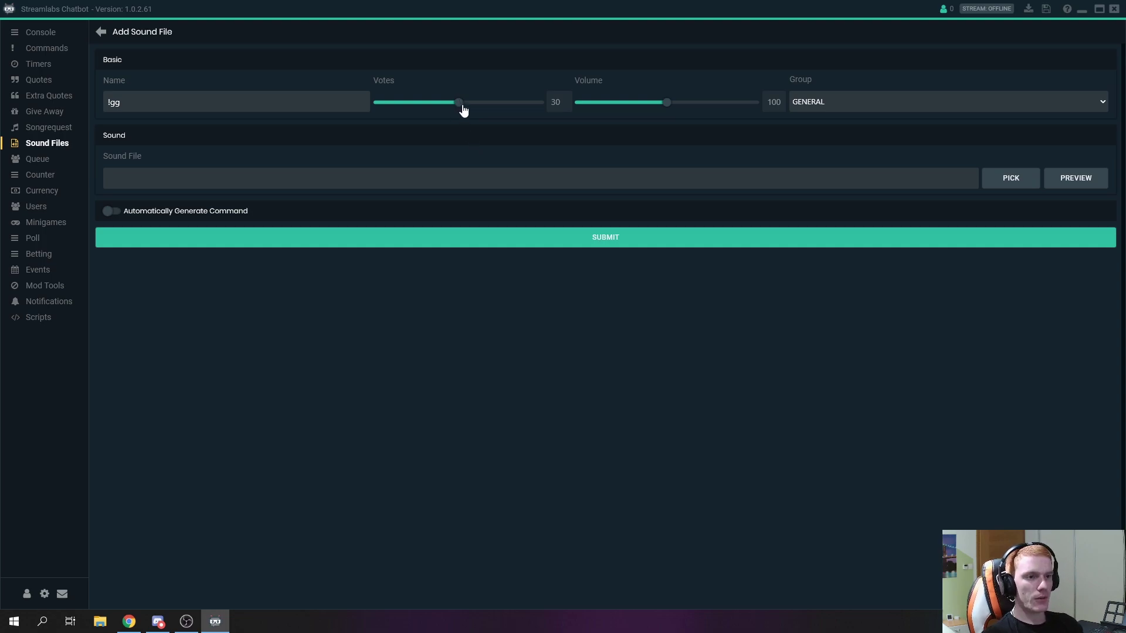
{"action": "left_click_drag", "start_coordinate": [459, 107], "coordinate": [381, 118]}
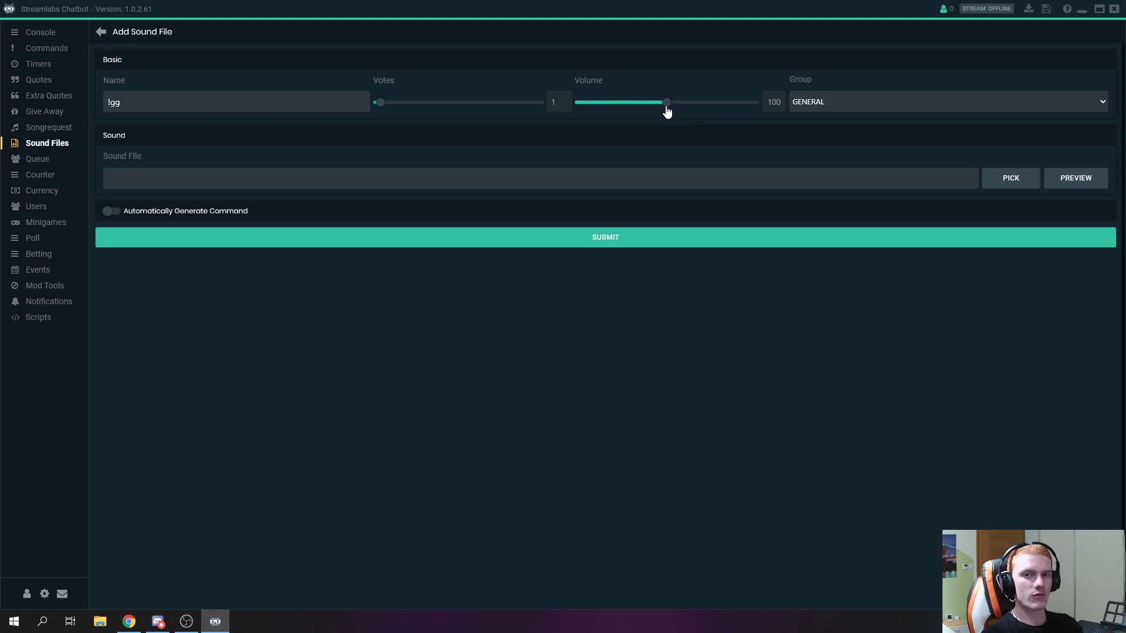
{"action": "left_click", "coordinate": [1099, 109]}
{"action": "left_click", "coordinate": [1100, 109]}
{"action": "left_click", "coordinate": [809, 121]}
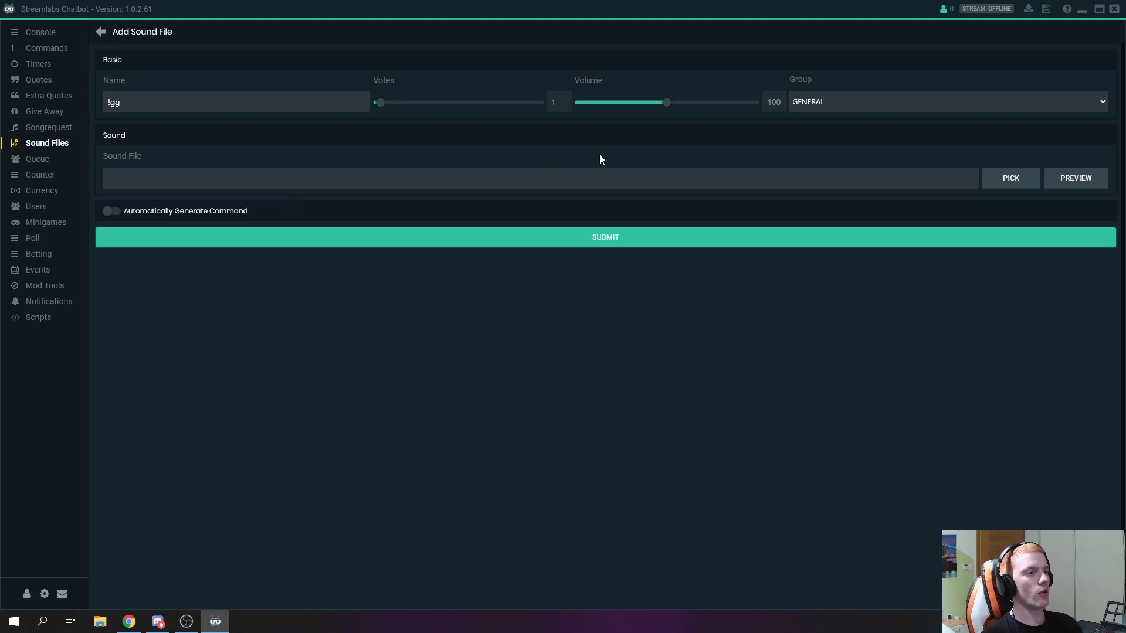
{"action": "left_click", "coordinate": [1001, 180]}
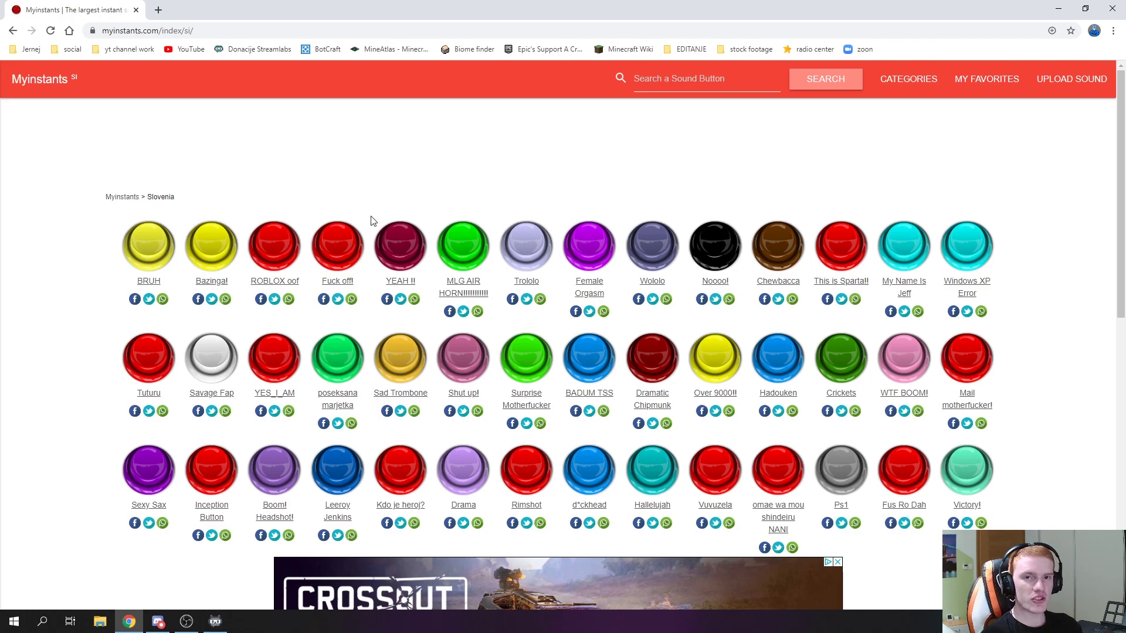
Step: Search the Myinstants website for "gg" sound buttons
{"action": "scroll", "coordinate": [370, 219], "scroll_direction": "down", "scroll_amount": 1}
{"action": "scroll", "coordinate": [370, 219], "scroll_direction": "down", "scroll_amount": 4}
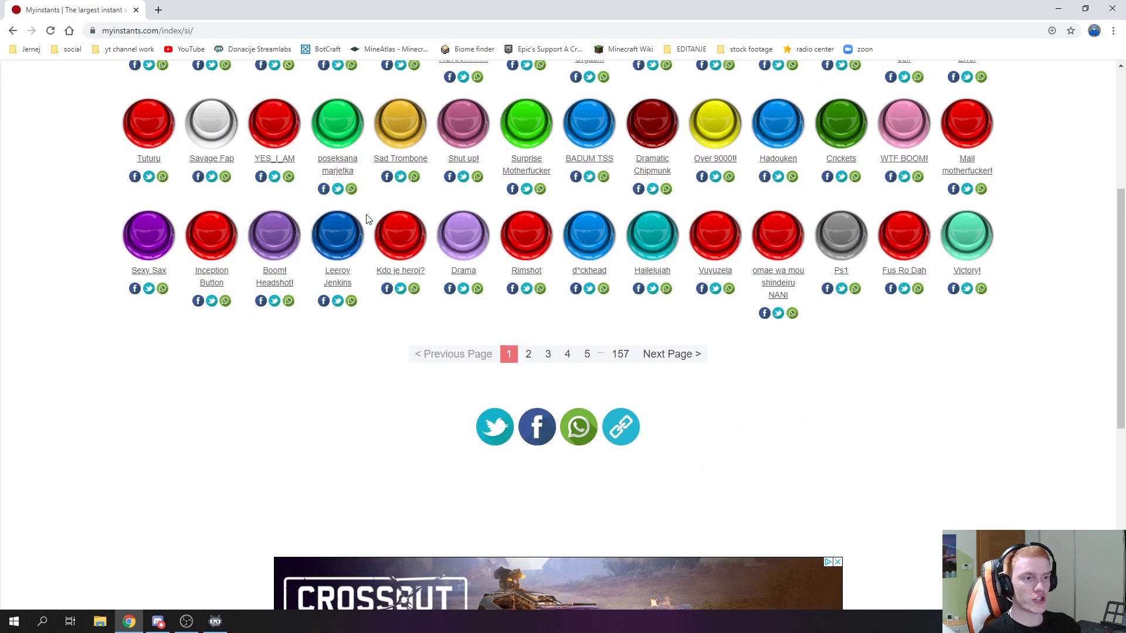
{"action": "scroll", "coordinate": [369, 219], "scroll_direction": "up", "scroll_amount": 2}
{"action": "scroll", "coordinate": [368, 220], "scroll_direction": "up", "scroll_amount": 3}
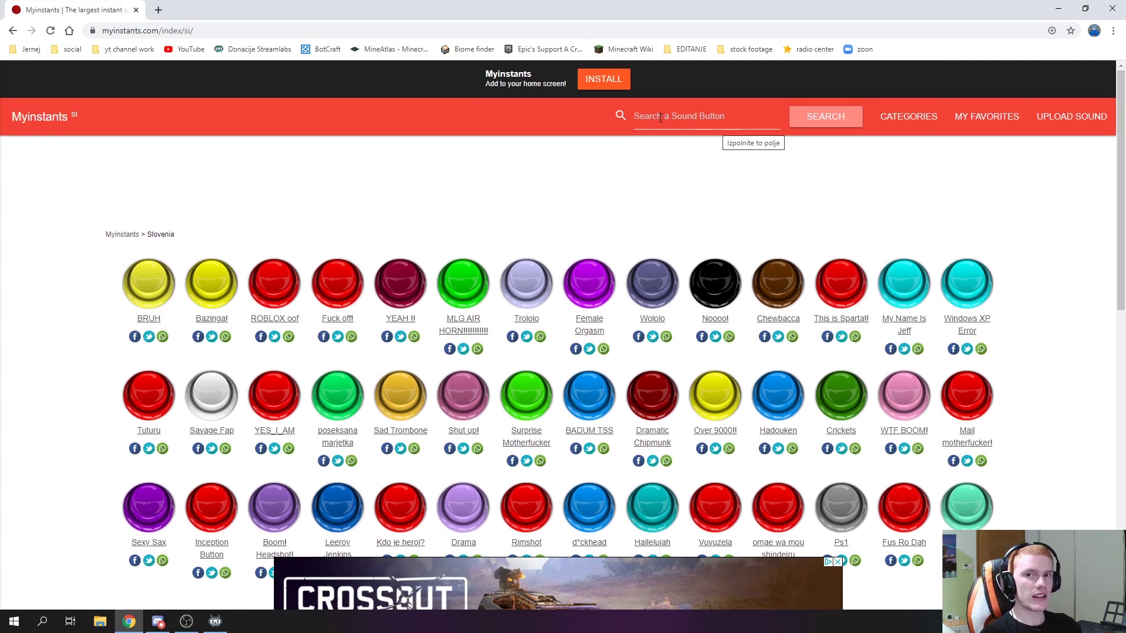
{"action": "left_click", "coordinate": [632, 131]}
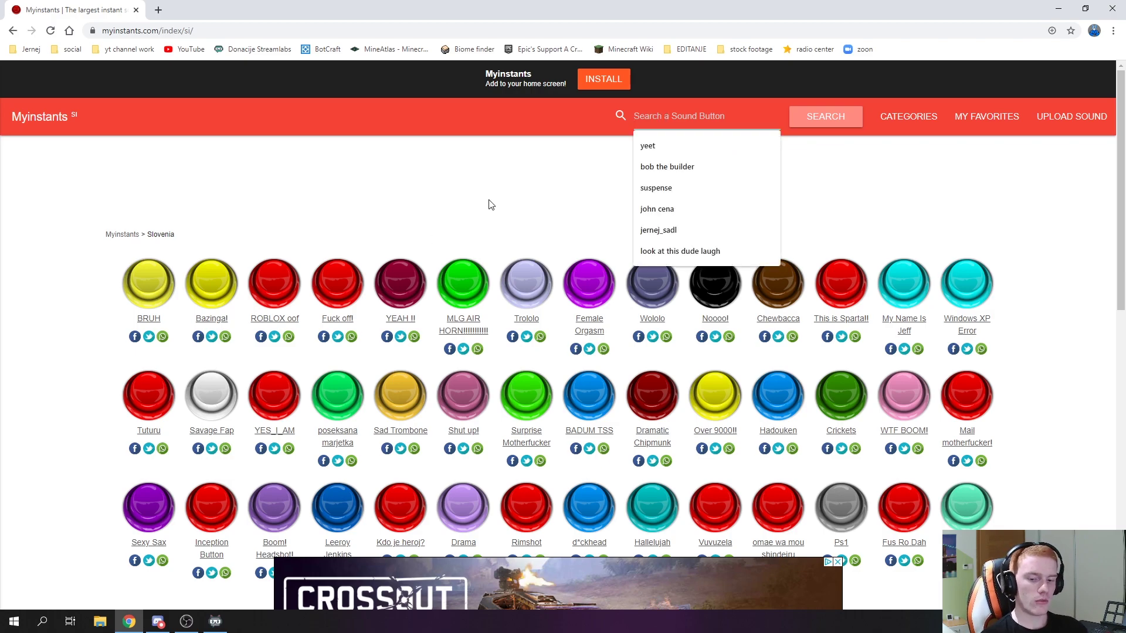
{"action": "type", "text": "gg"}
{"action": "key", "text": "Return"}
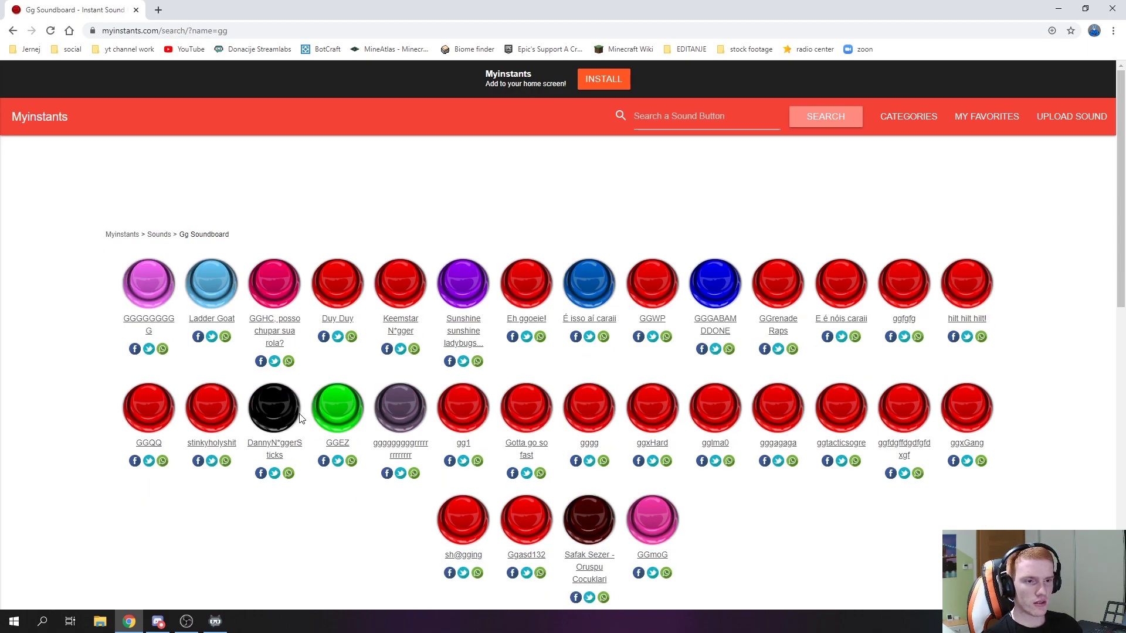
Step: Play the first gg result, GGGGGGGGG, download it as an MP3, and close the browser
{"action": "left_click", "coordinate": [144, 288]}
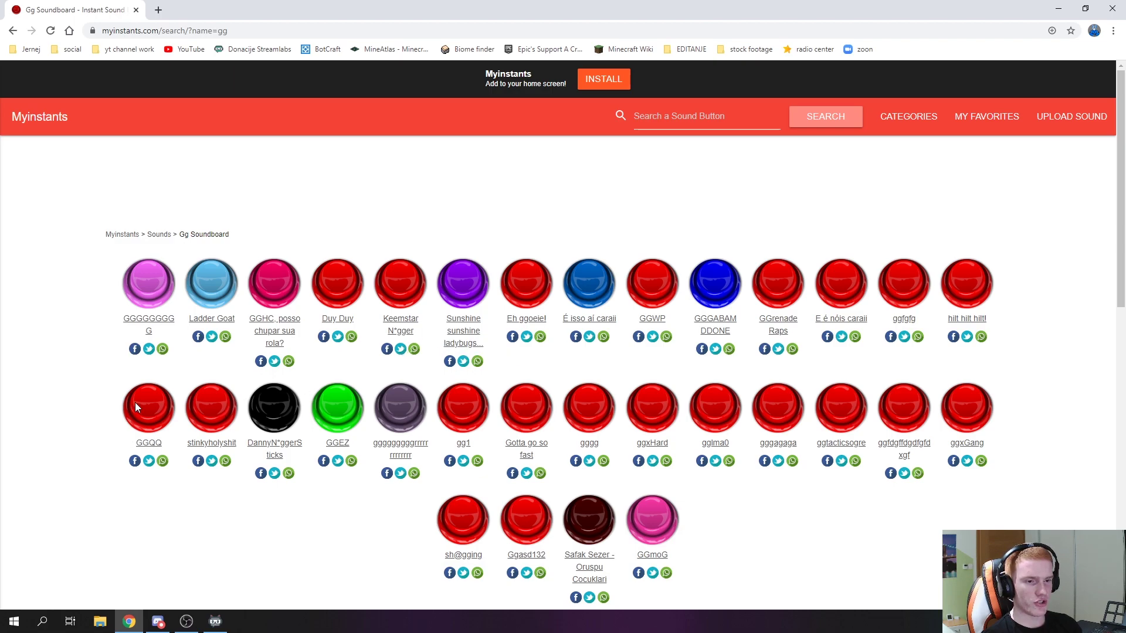
{"action": "left_click", "coordinate": [149, 322]}
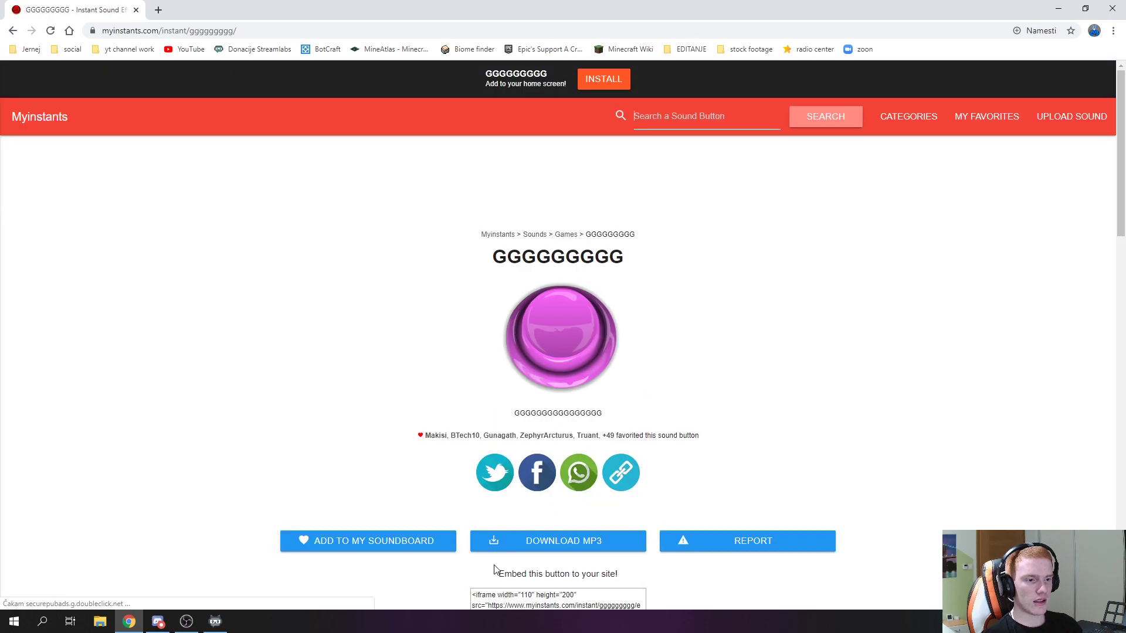
{"action": "left_click", "coordinate": [550, 545]}
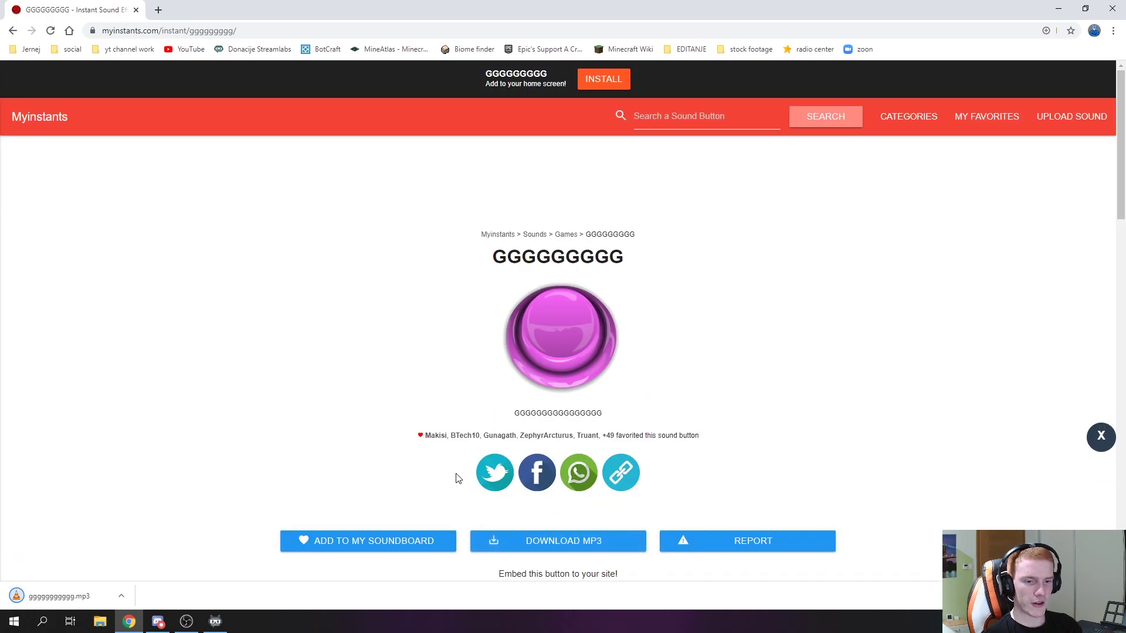
{"action": "left_click", "coordinate": [1113, 8]}
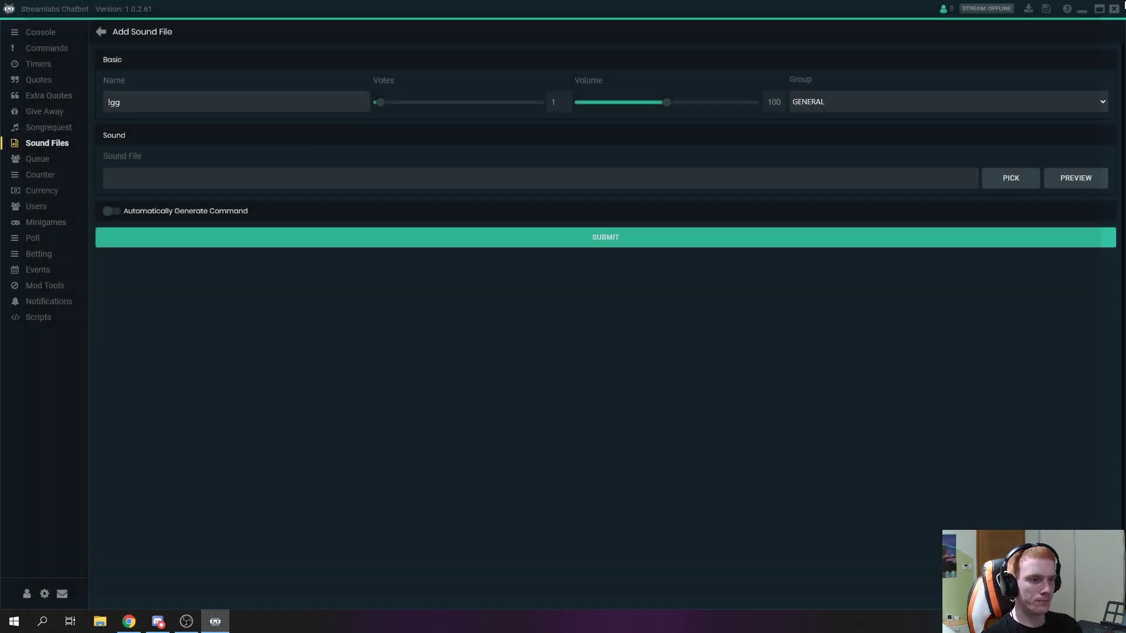
Step: Assign the downloaded gg MP3 from the Sound Effects folder to the !gg entry and set its volume to 125
{"action": "left_click", "coordinate": [1002, 183]}
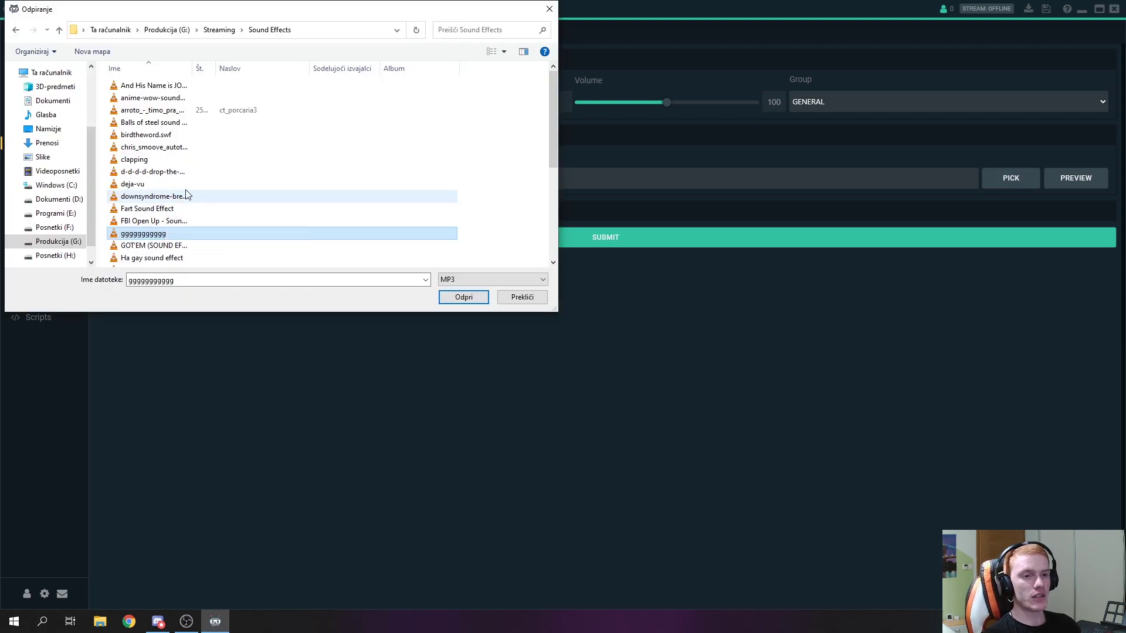
{"action": "scroll", "coordinate": [238, 213], "scroll_direction": "down", "scroll_amount": 5}
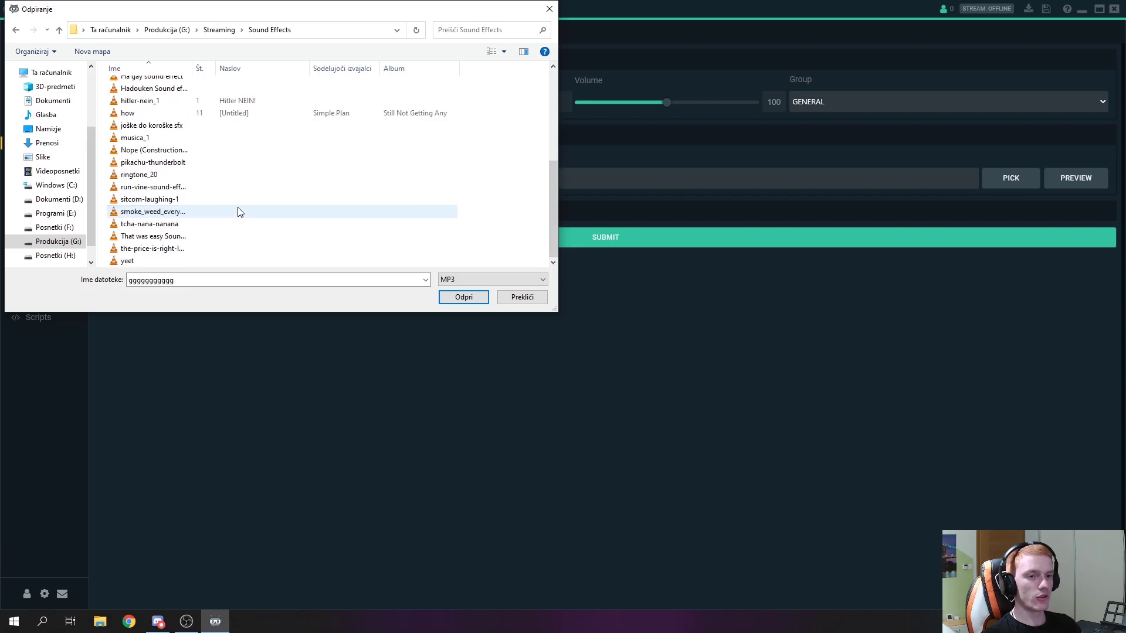
{"action": "scroll", "coordinate": [238, 211], "scroll_direction": "up", "scroll_amount": 2}
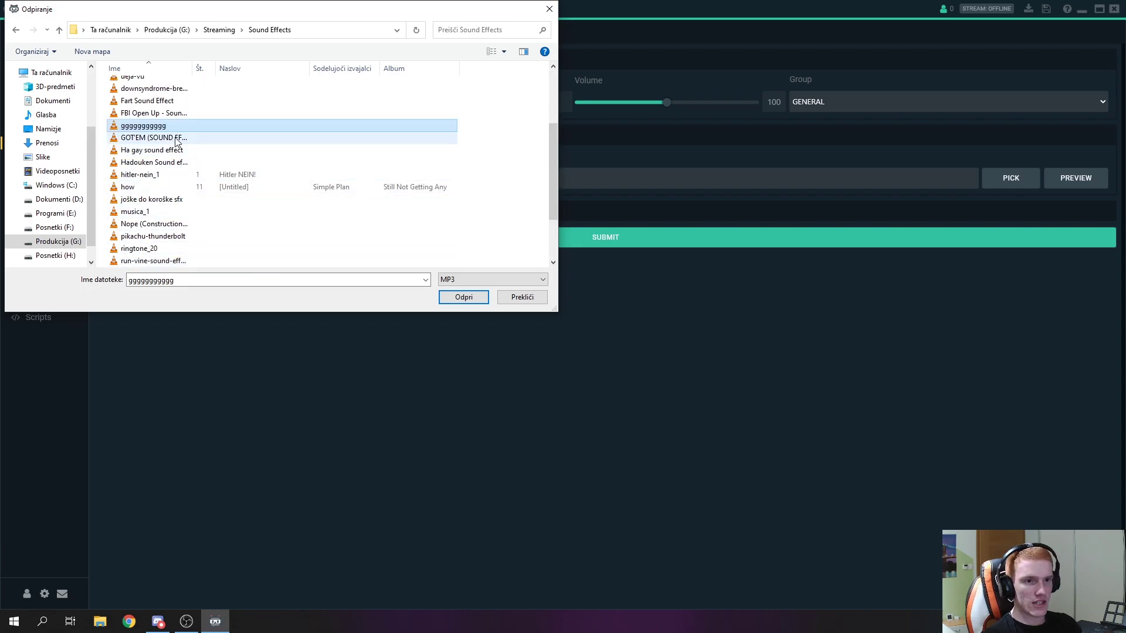
{"action": "left_click", "coordinate": [464, 297]}
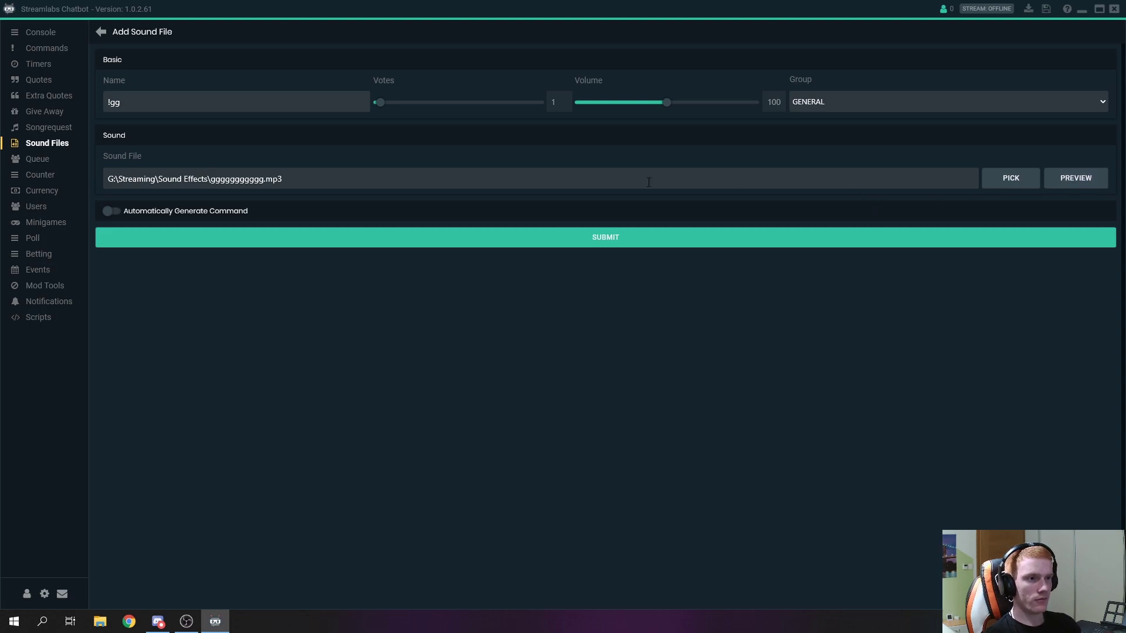
{"action": "left_click_drag", "start_coordinate": [668, 109], "coordinate": [690, 110]}
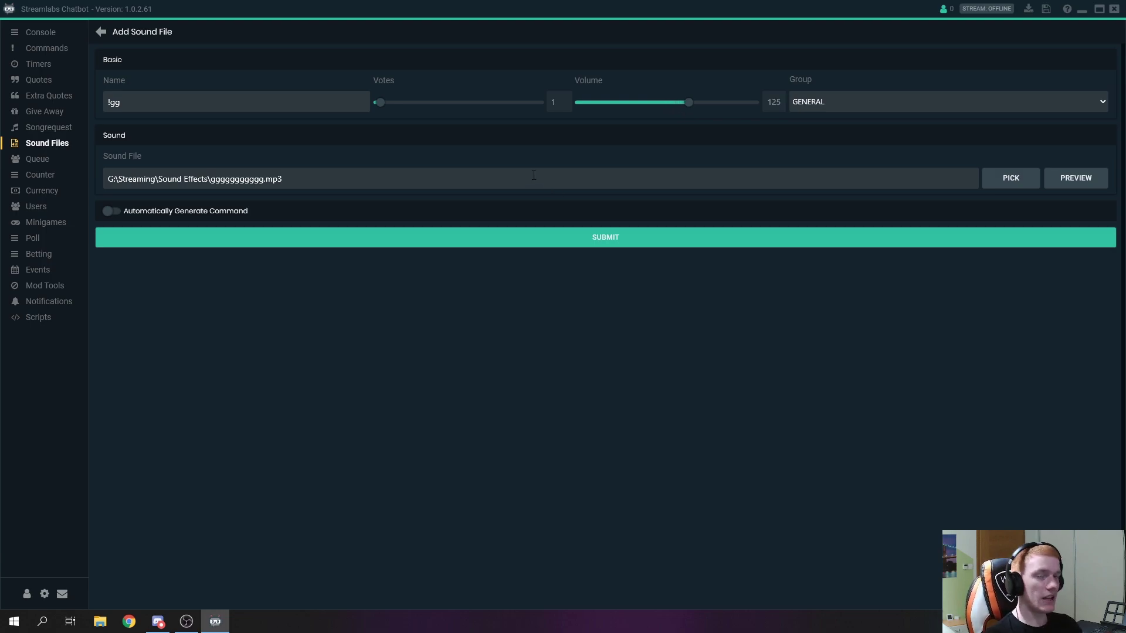
Step: Enable automatic command generation for the !gg sound and set its permission to Moderator
{"action": "left_click", "coordinate": [110, 212]}
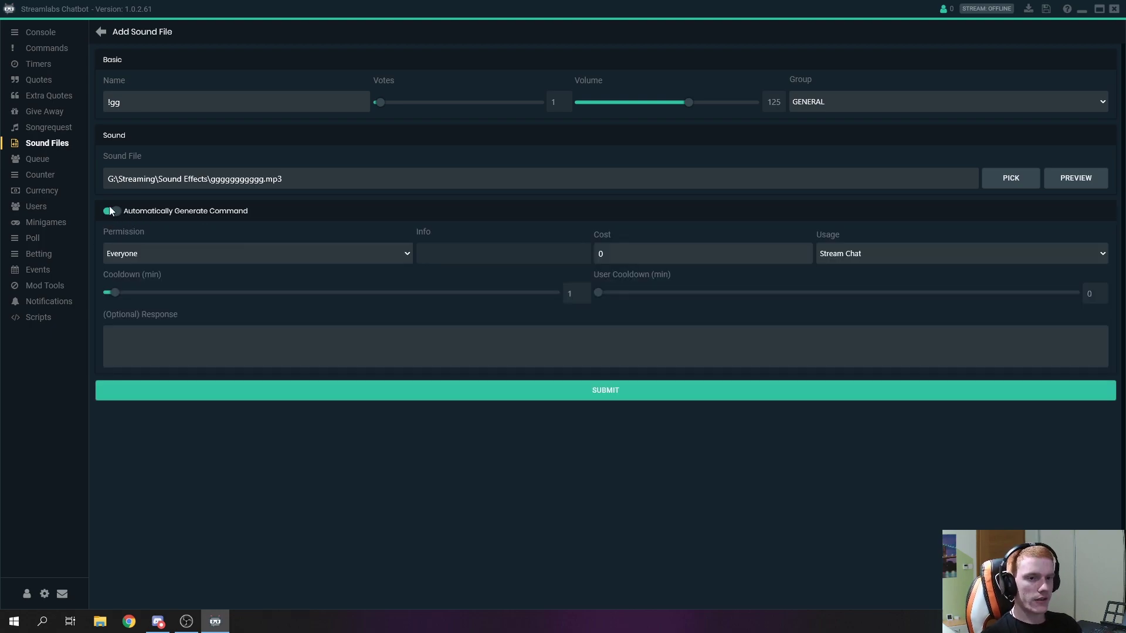
{"action": "double_click", "coordinate": [112, 103]}
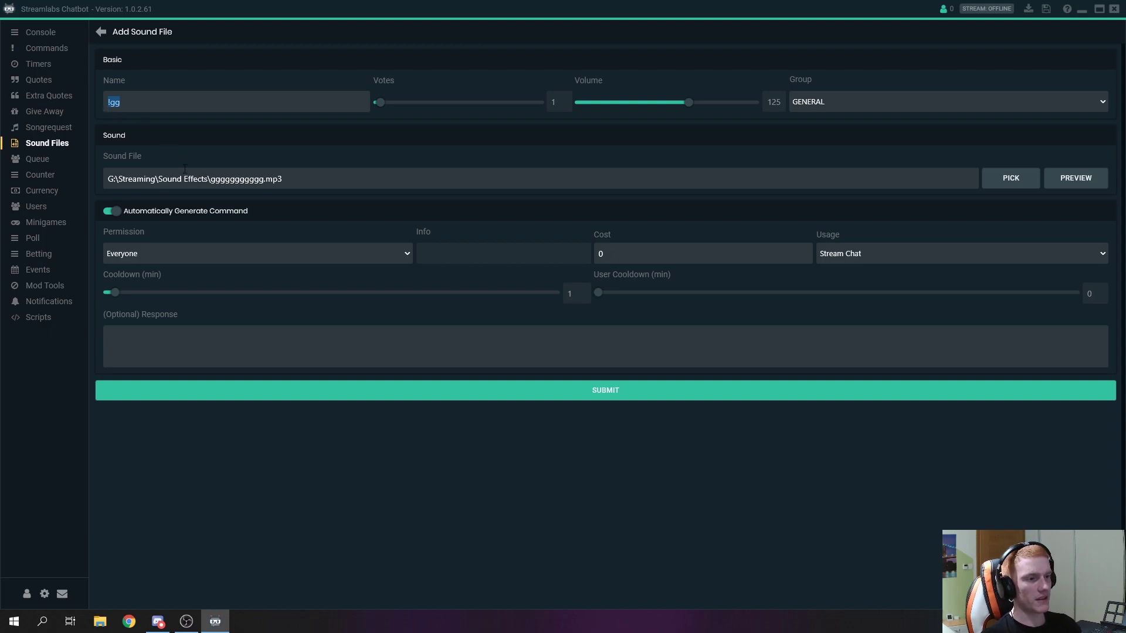
{"action": "left_click", "coordinate": [147, 251]}
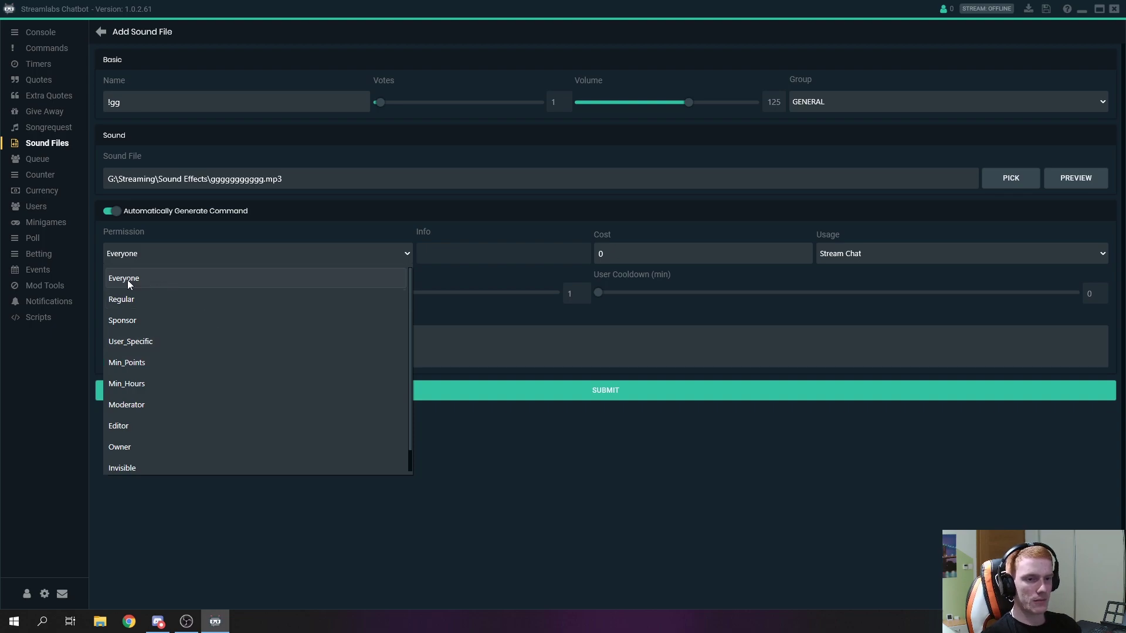
{"action": "scroll", "coordinate": [173, 340], "scroll_direction": "down", "scroll_amount": 1}
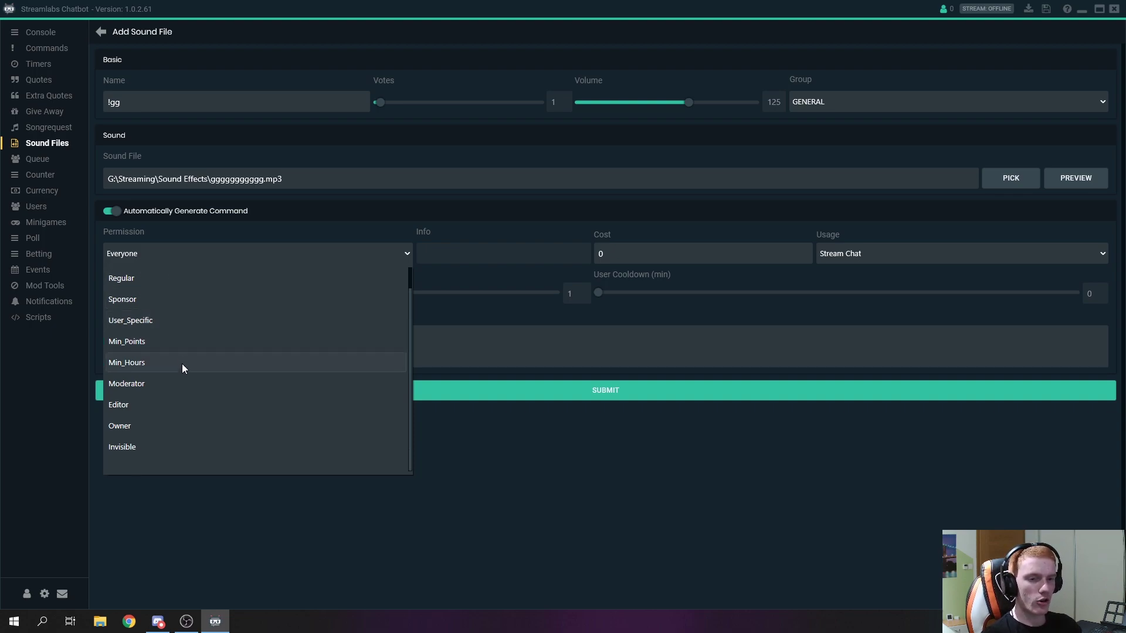
{"action": "left_click", "coordinate": [140, 383]}
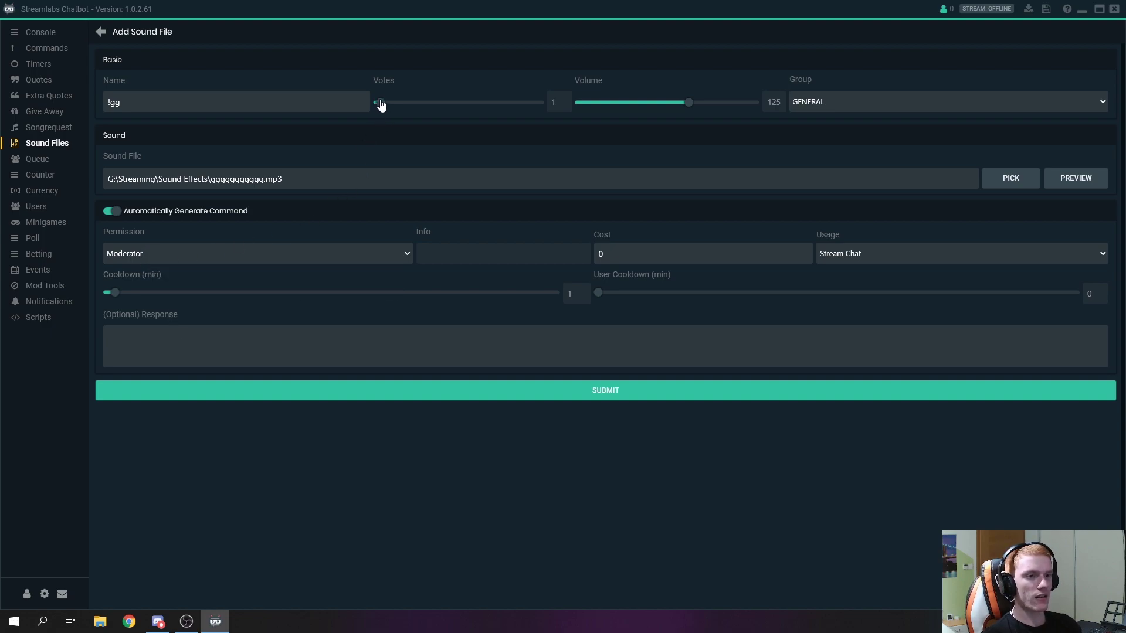
{"action": "left_click", "coordinate": [340, 253]}
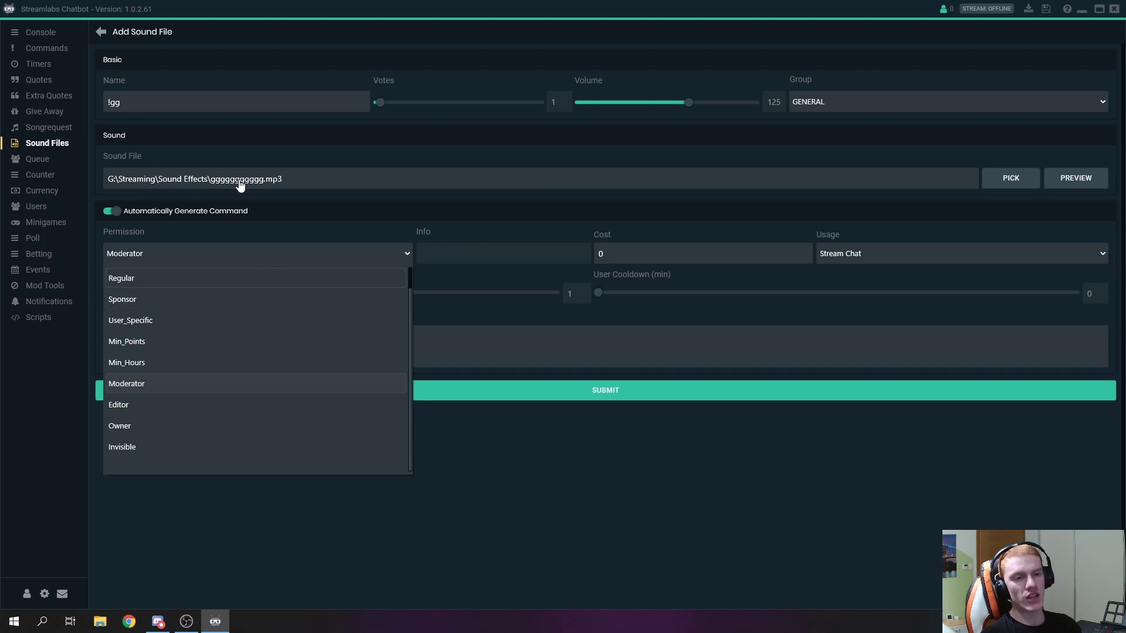
{"action": "left_click", "coordinate": [455, 319]}
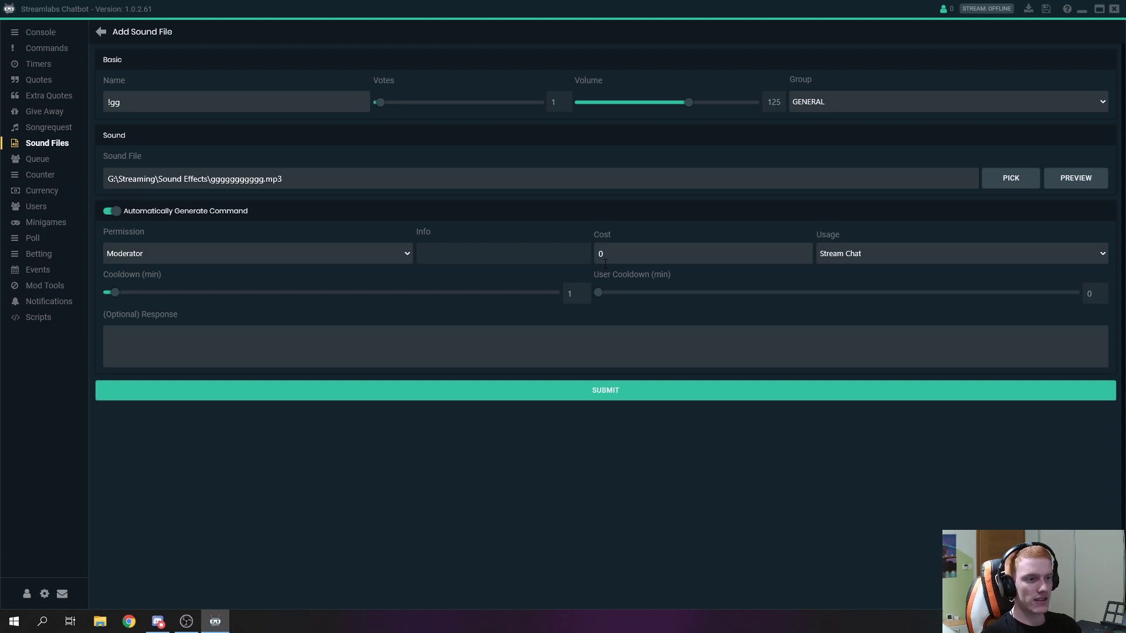
Step: Enter "GG bro!" as the optional response, keep the Stream Chat usage, and submit the !gg sound file
{"action": "left_click", "coordinate": [1107, 258]}
{"action": "left_click", "coordinate": [1107, 259]}
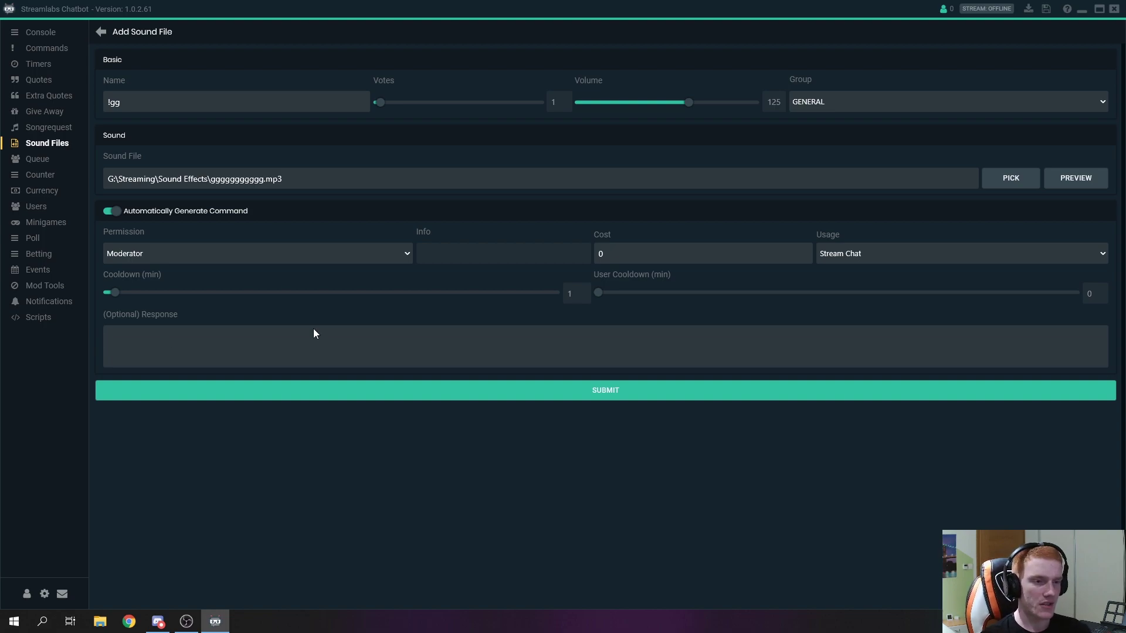
{"action": "type", "text": "GG bro!"}
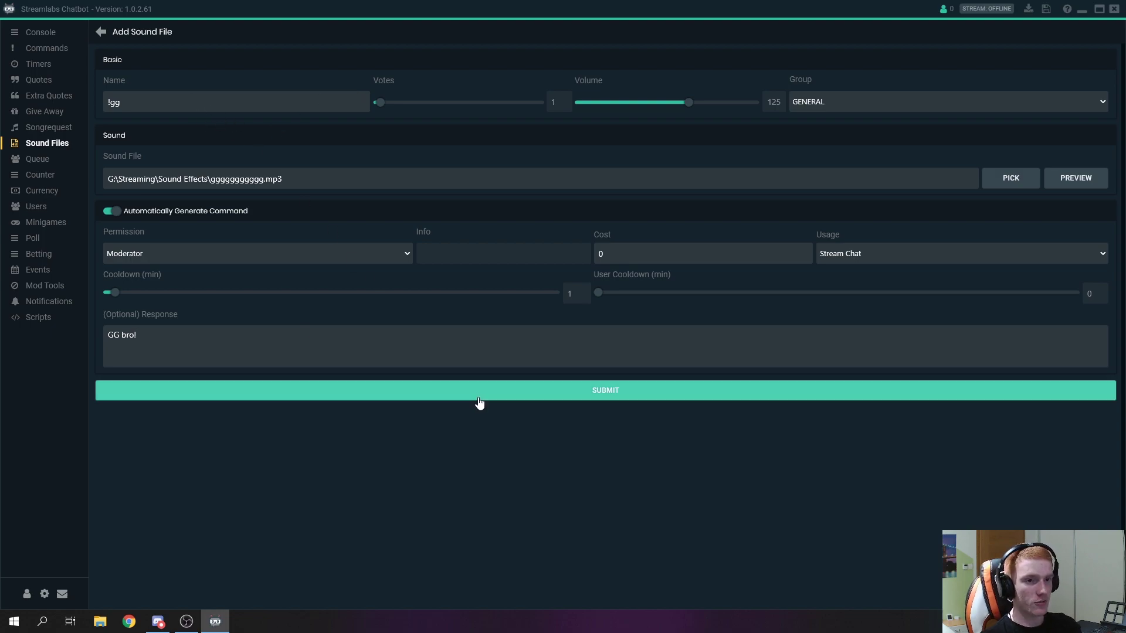
{"action": "left_click", "coordinate": [612, 398]}
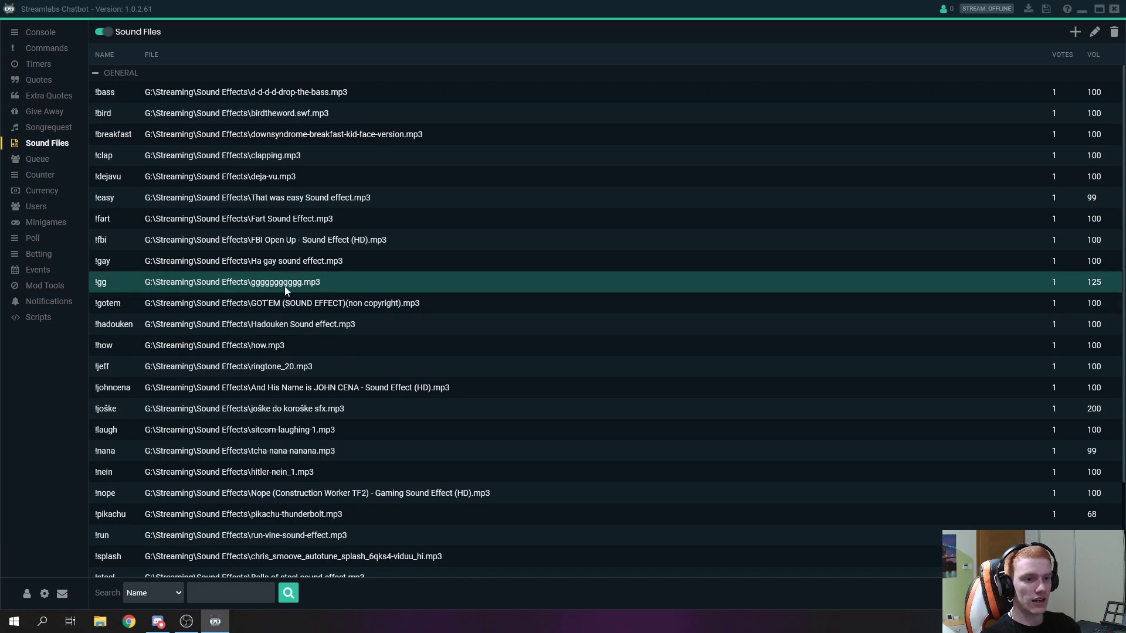
Step: Review the !gg sound's edit form and resubmit it as is, and request the entry's deletion but decline it
{"action": "left_click", "coordinate": [1095, 33]}
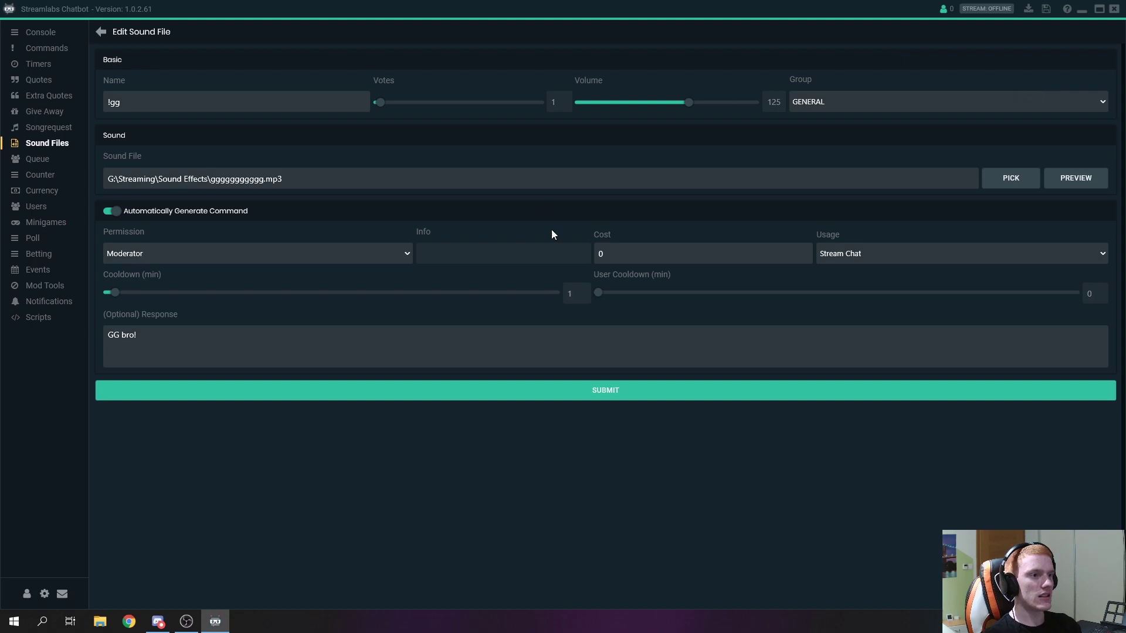
{"action": "left_click", "coordinate": [568, 397]}
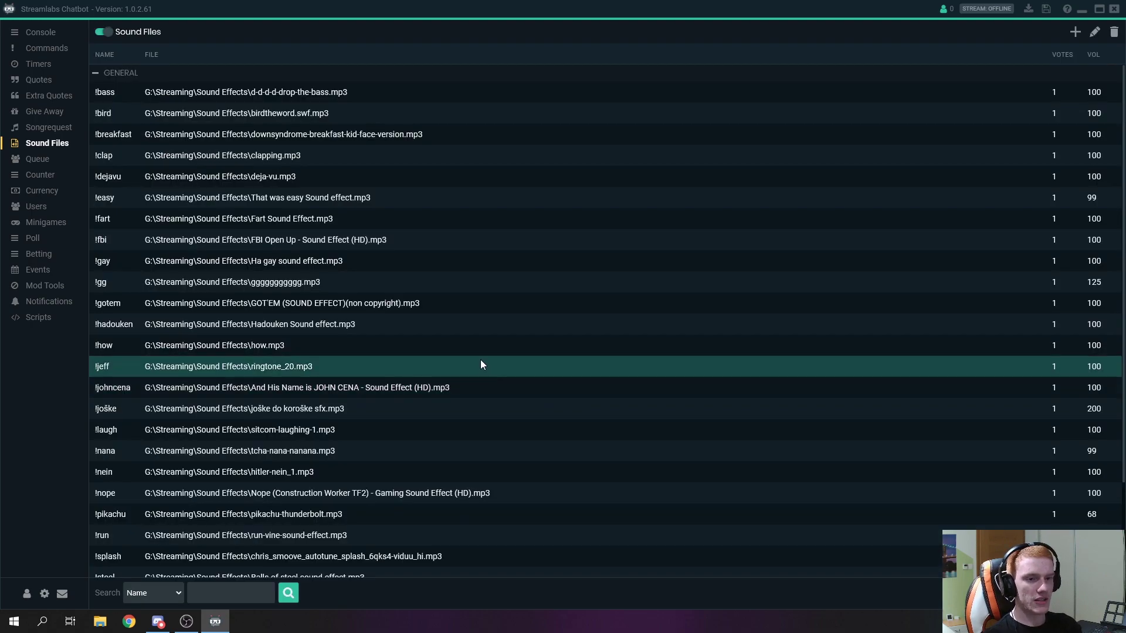
{"action": "left_click", "coordinate": [1114, 34]}
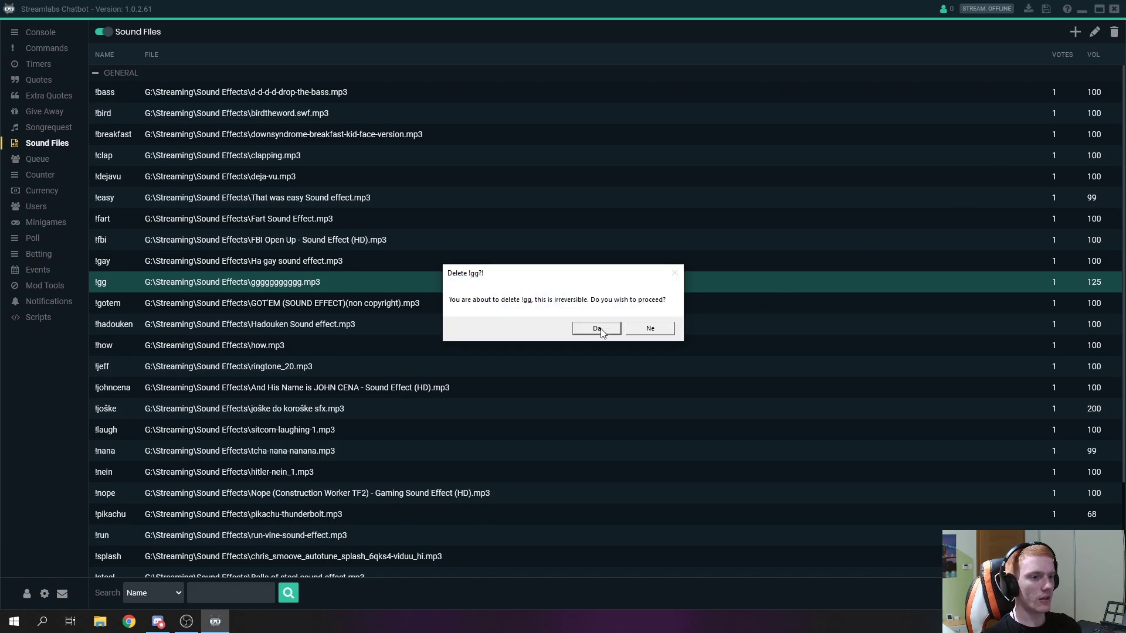
{"action": "left_click", "coordinate": [652, 329]}
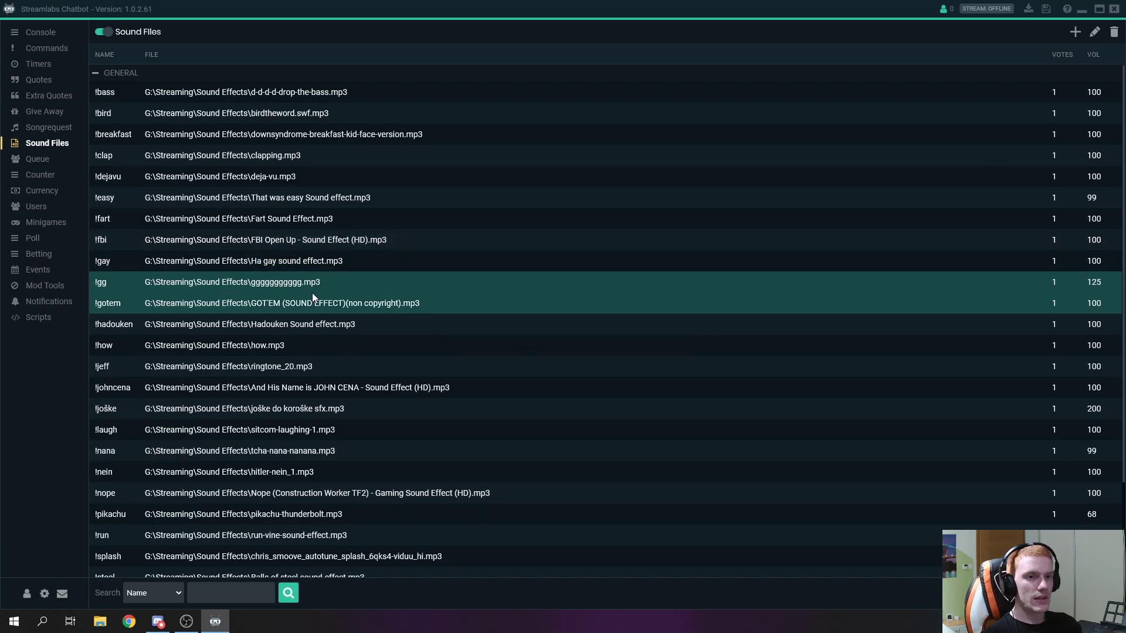
Step: Test the new sound command by sending !gg as Streamer in the console chat and check the bot's reply
{"action": "left_click", "coordinate": [38, 32]}
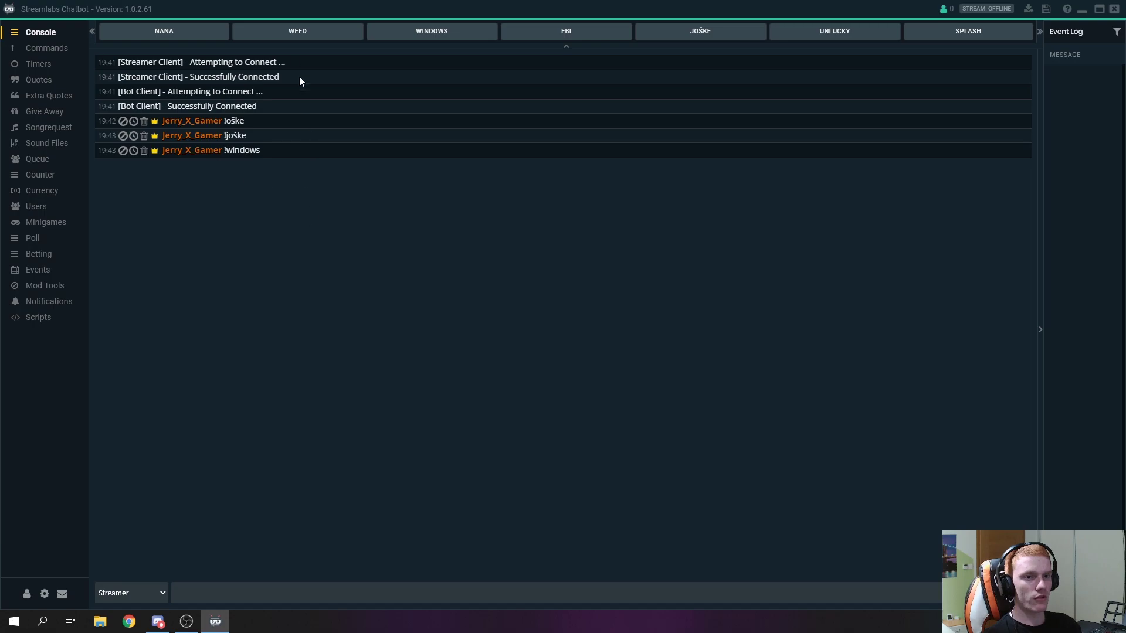
{"action": "left_click", "coordinate": [360, 583]}
{"action": "type", "text": "!gg"}
{"action": "key", "text": "Return"}
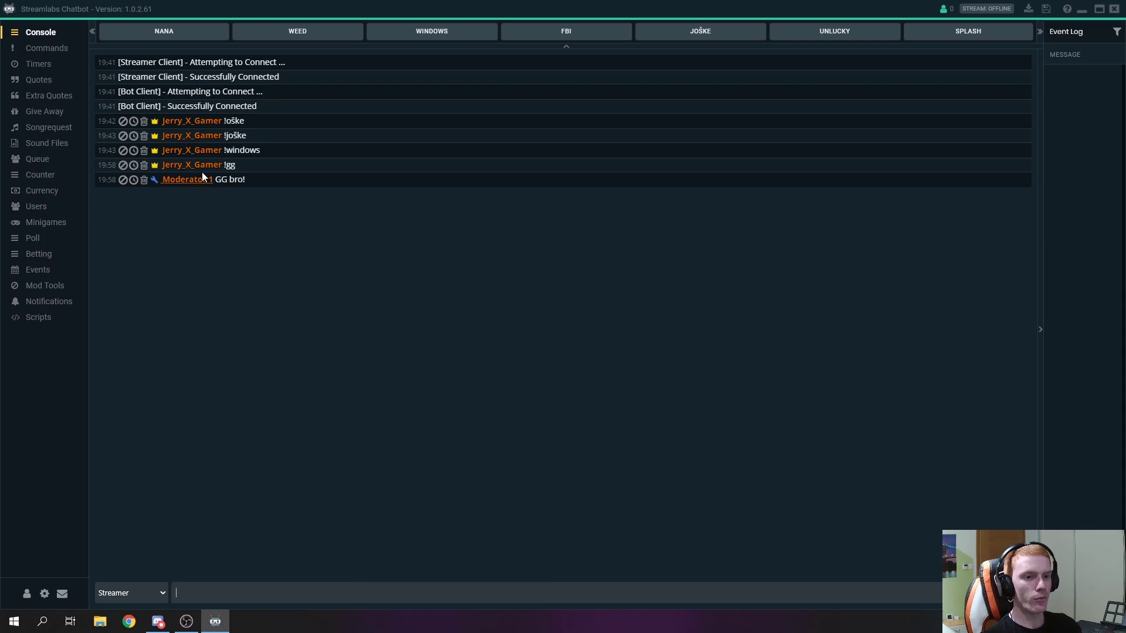
{"action": "left_click_drag", "start_coordinate": [216, 180], "coordinate": [244, 180]}
{"action": "left_click", "coordinate": [392, 285]}
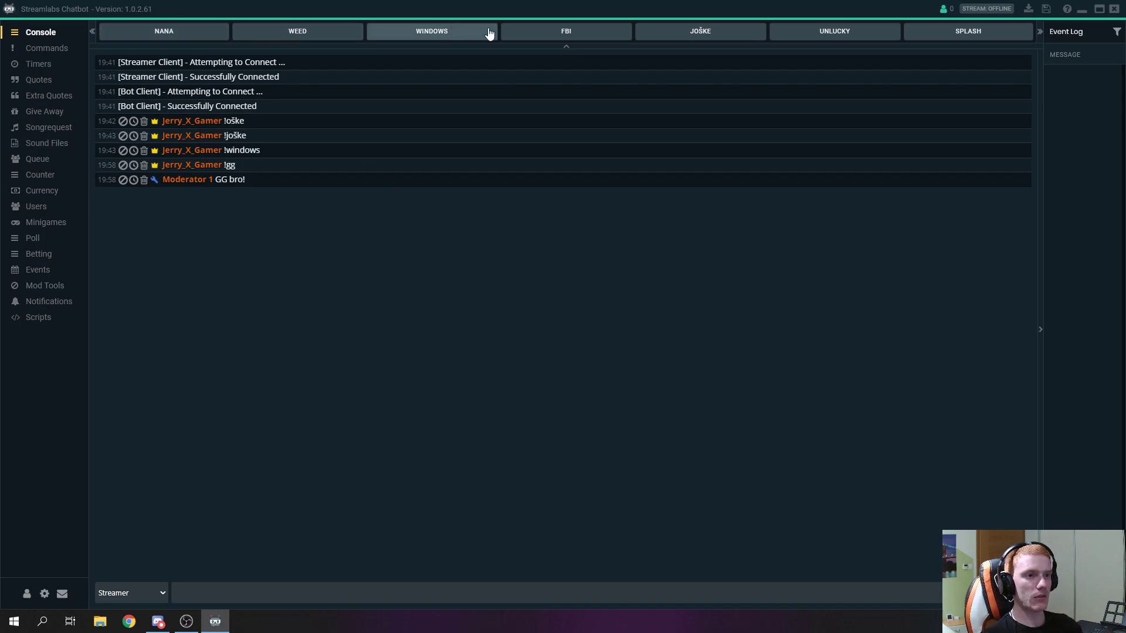
Step: Review the macro names and messages in the settings, and run the FBI macro from the console
{"action": "left_click", "coordinate": [44, 593]}
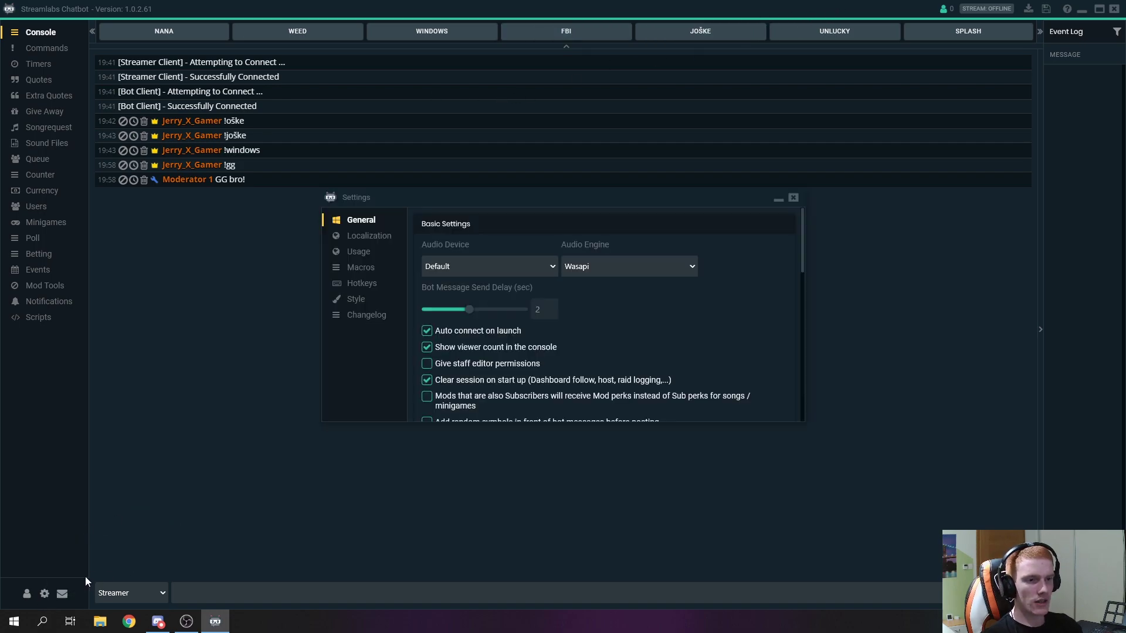
{"action": "left_click", "coordinate": [355, 268]}
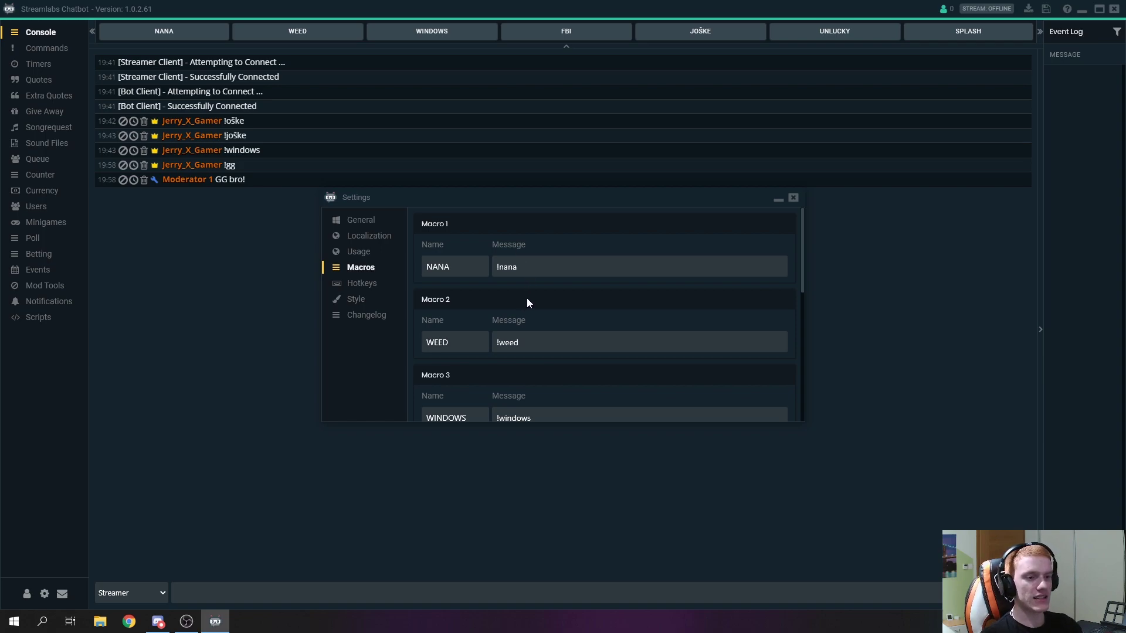
{"action": "scroll", "coordinate": [526, 298], "scroll_direction": "down", "scroll_amount": 10}
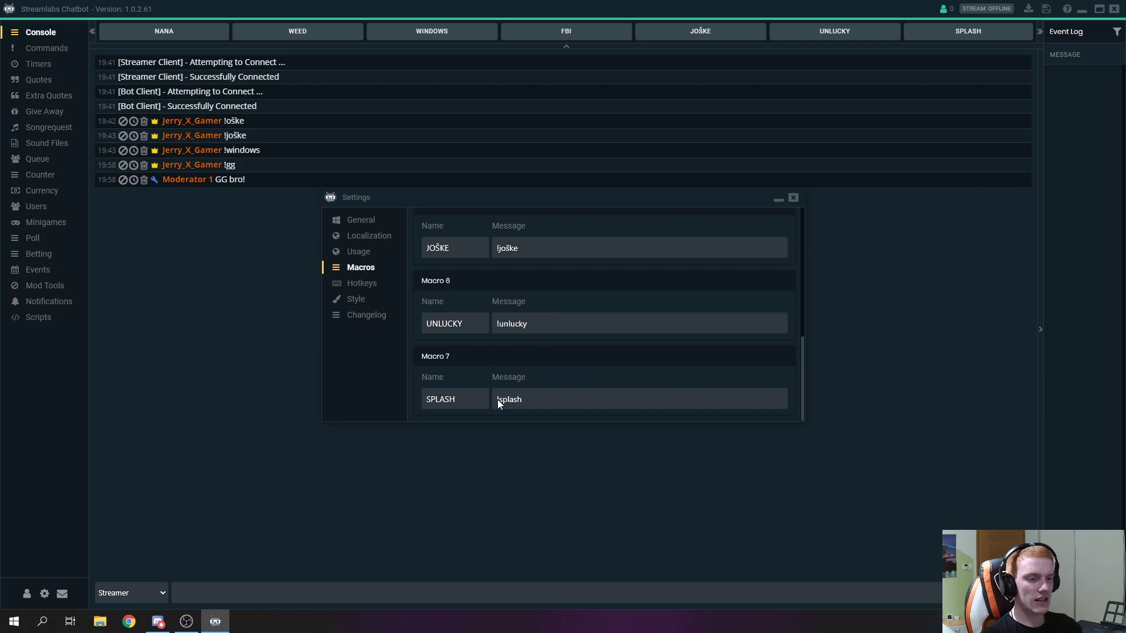
{"action": "left_click", "coordinate": [793, 199]}
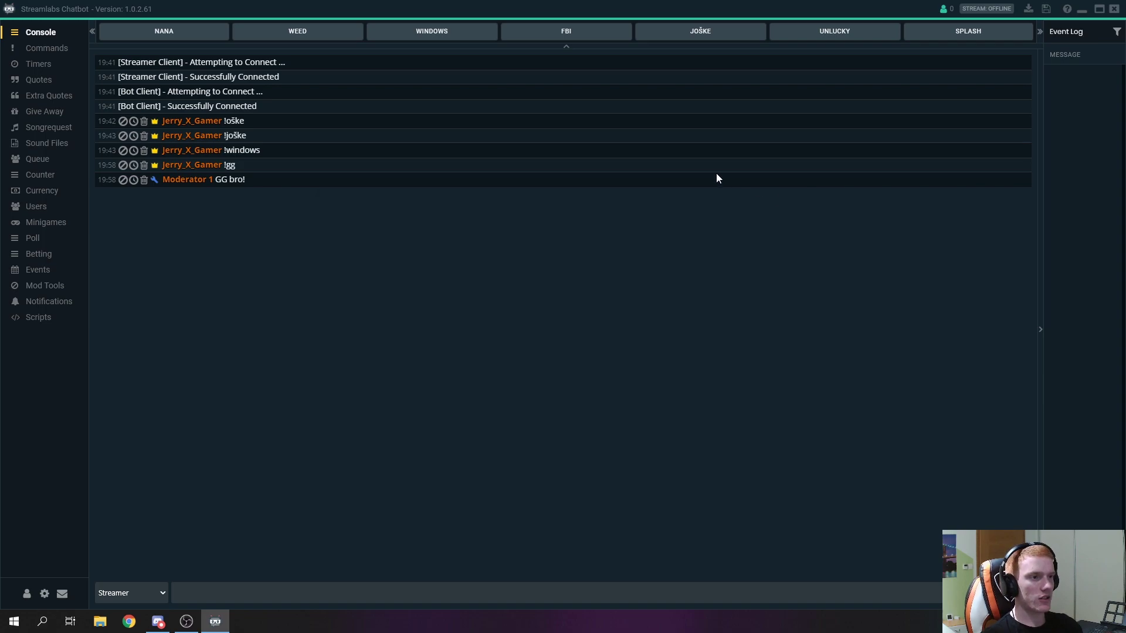
{"action": "left_click", "coordinate": [563, 40]}
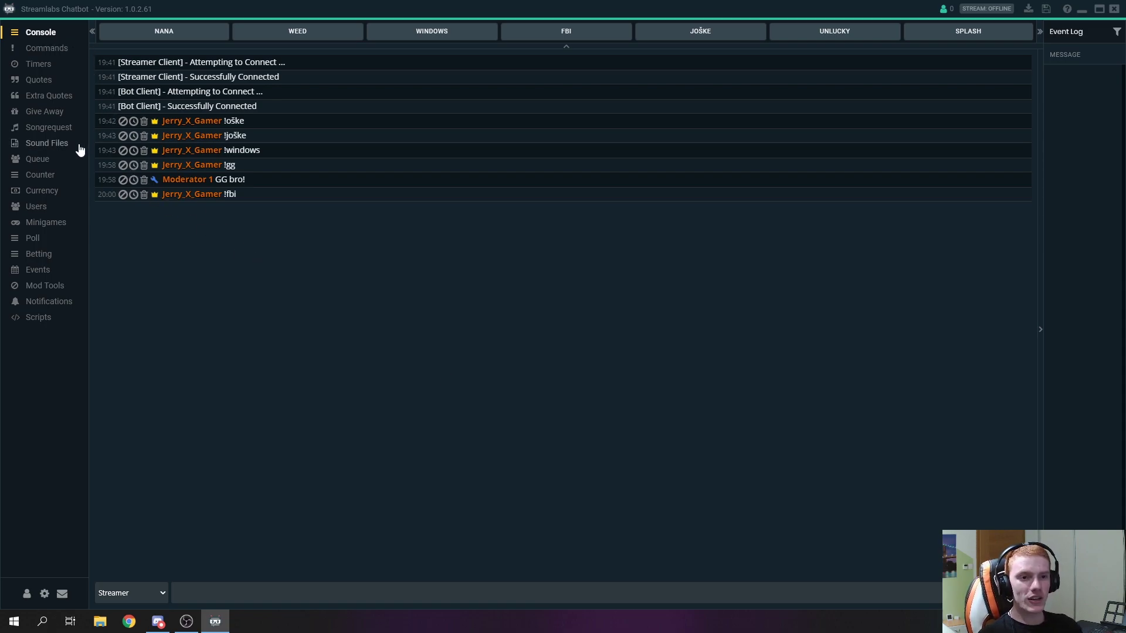
Step: Look through the list of sound files for the commands available to macros
{"action": "left_click", "coordinate": [56, 148]}
{"action": "scroll", "coordinate": [236, 262], "scroll_direction": "down", "scroll_amount": 2}
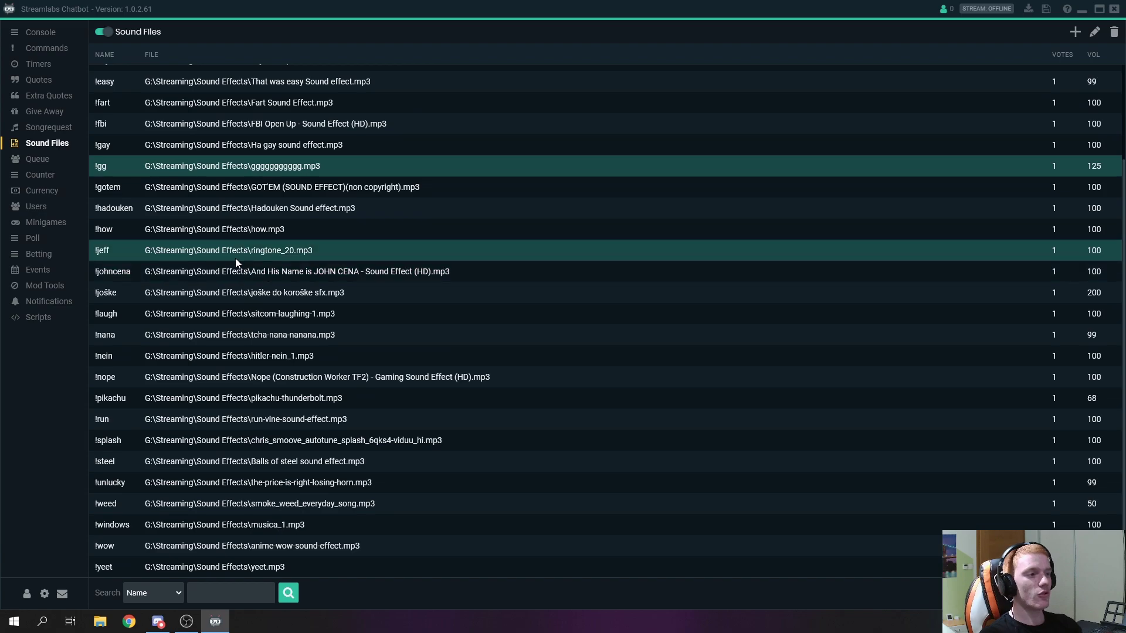
{"action": "scroll", "coordinate": [234, 255], "scroll_direction": "up", "scroll_amount": 2}
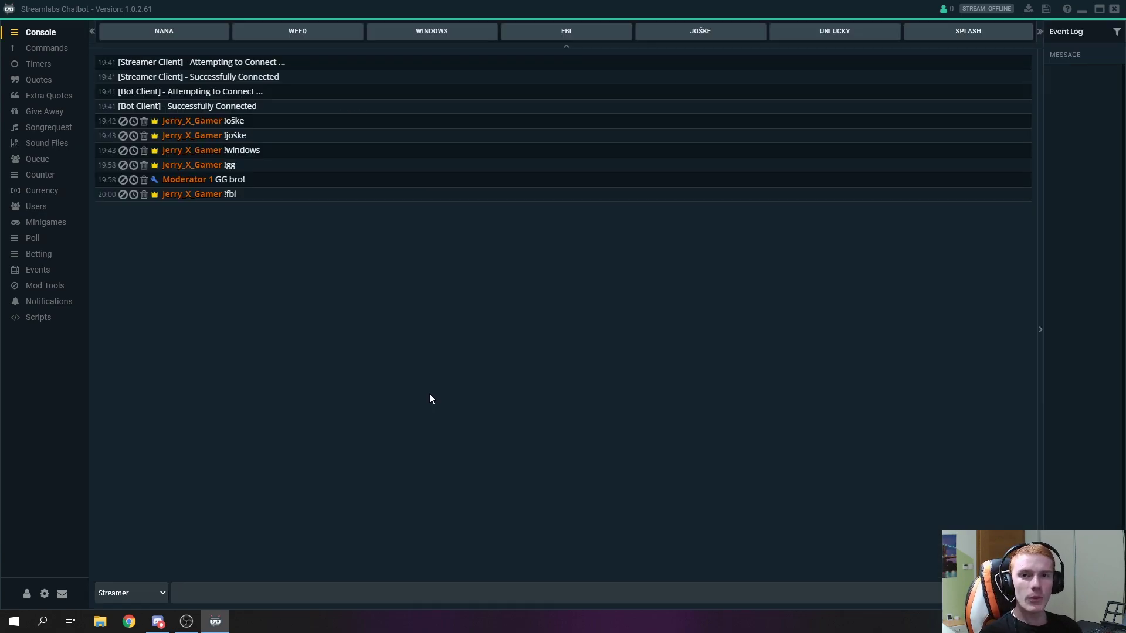